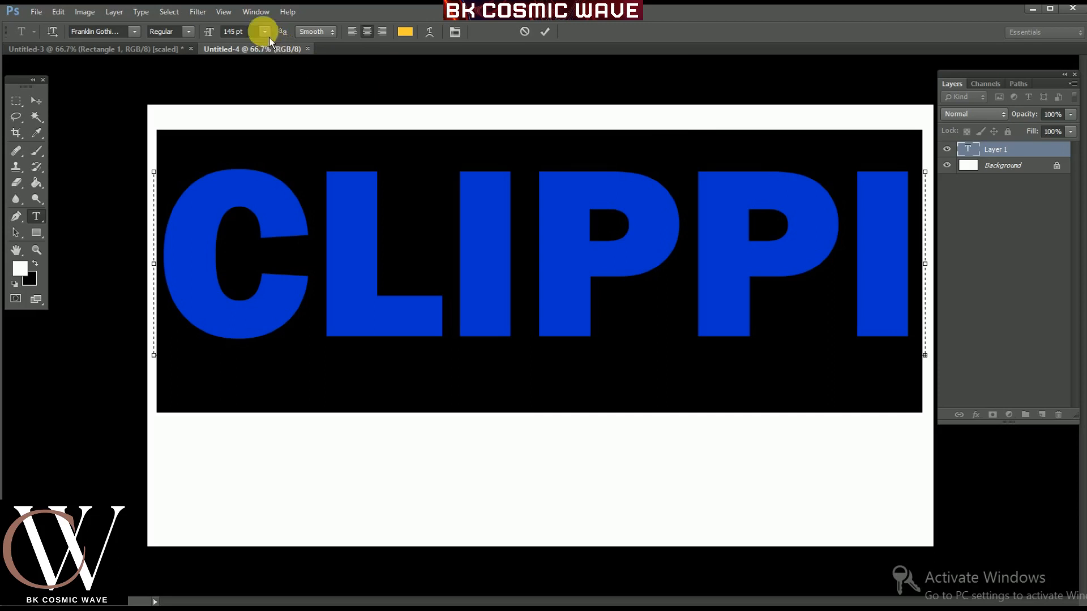
# Step: Set the CLIPPING text size to 72 pt and shrink its text box to fit the word
pyautogui.click(270, 36)
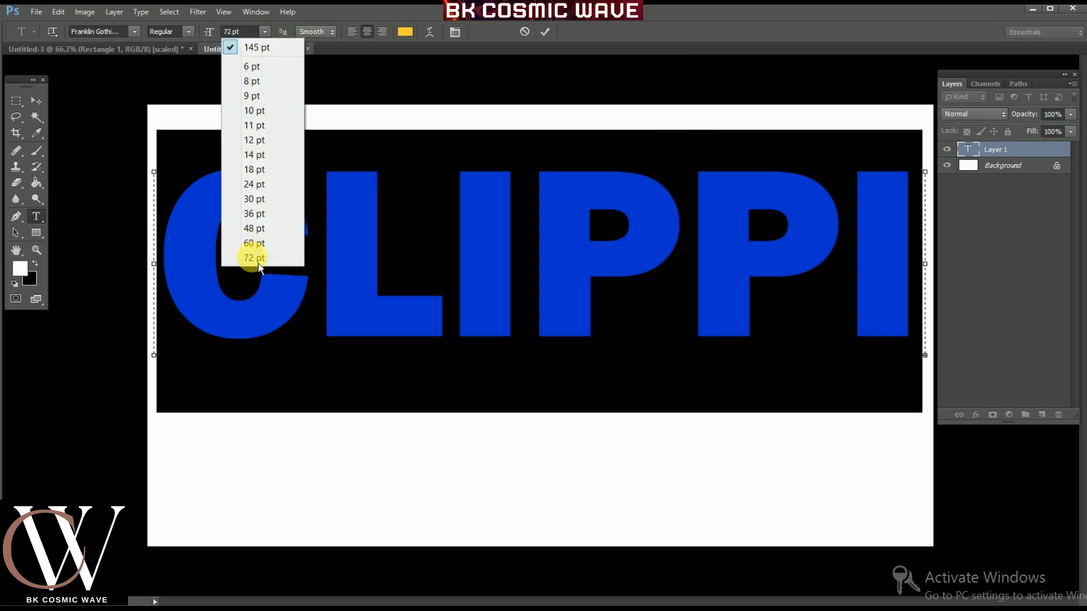
pyautogui.click(253, 258)
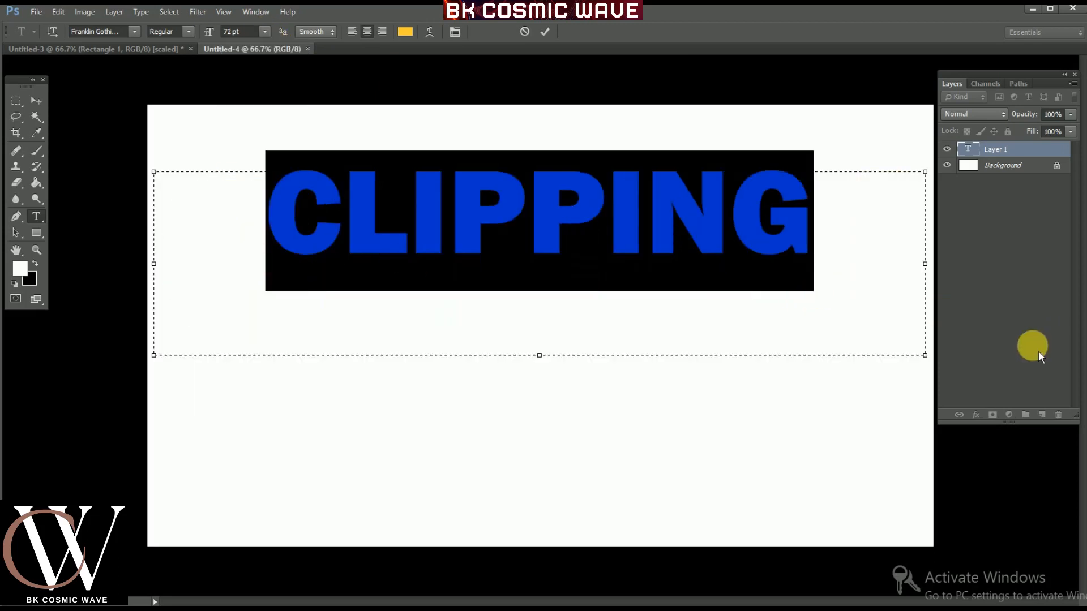
pyautogui.click(797, 220)
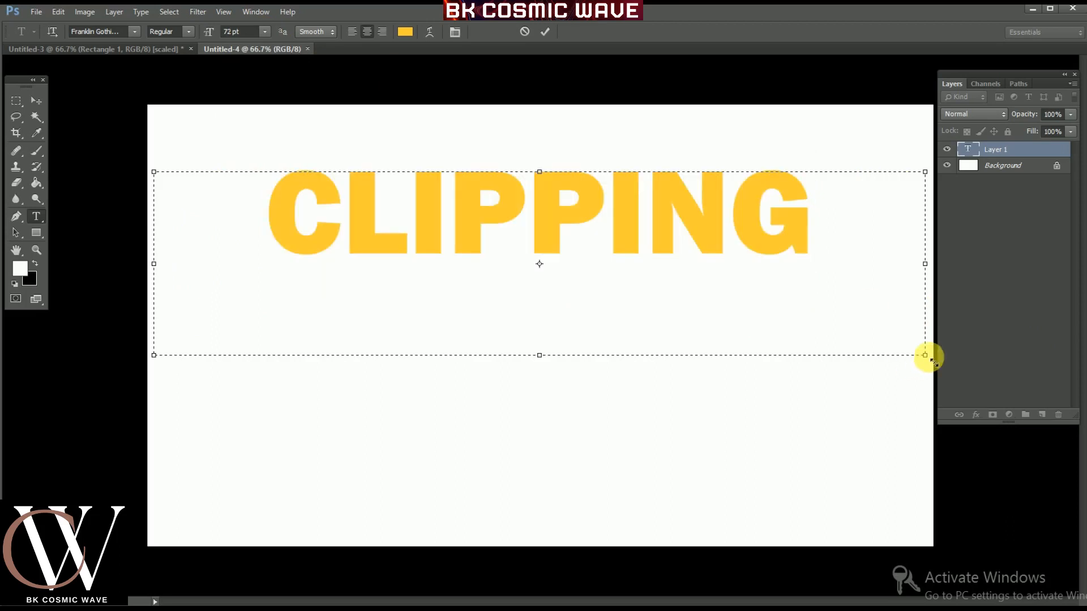
pyautogui.moveTo(933, 361); pyautogui.dragTo(696, 266)
pyautogui.click(35, 100)
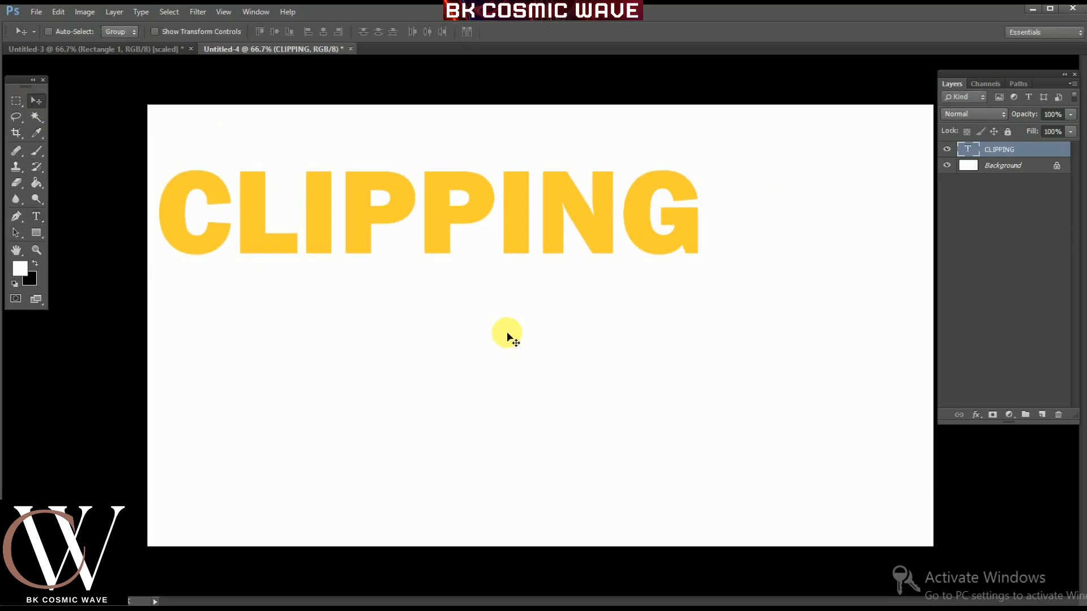
# Step: Free-transform the CLIPPING text, stretching it to nearly the full canvas width and making it slightly taller
pyautogui.hotkey('ctrl', 't')
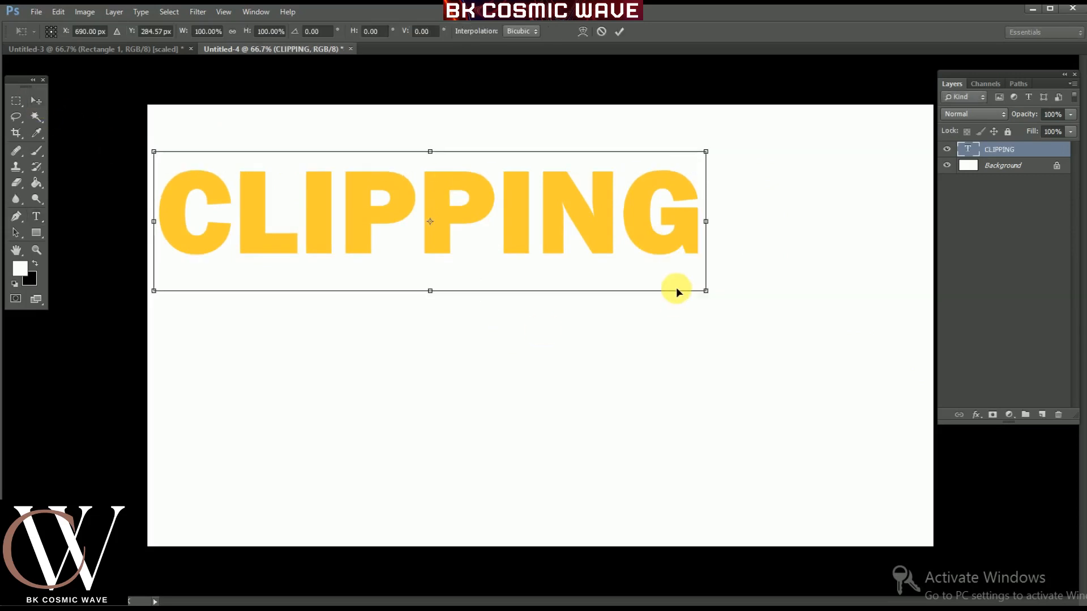
pyautogui.moveTo(715, 227); pyautogui.dragTo(934, 243)
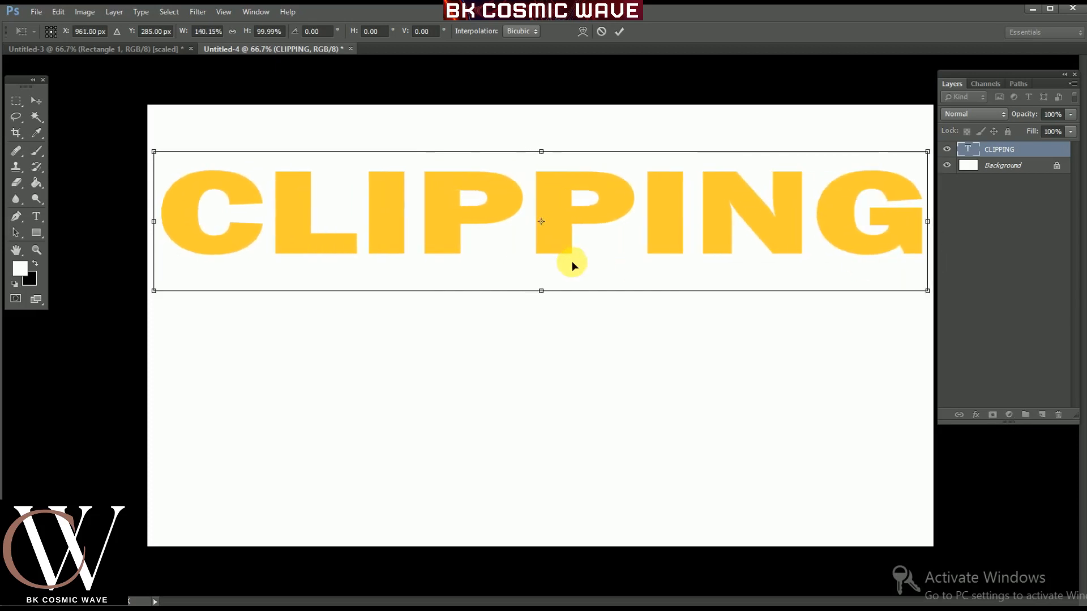
pyautogui.moveTo(549, 327)
pyautogui.mouseDown()
pyautogui.moveTo(548, 347)
pyautogui.moveTo(545, 338)
pyautogui.mouseUp()
pyautogui.press('Return')
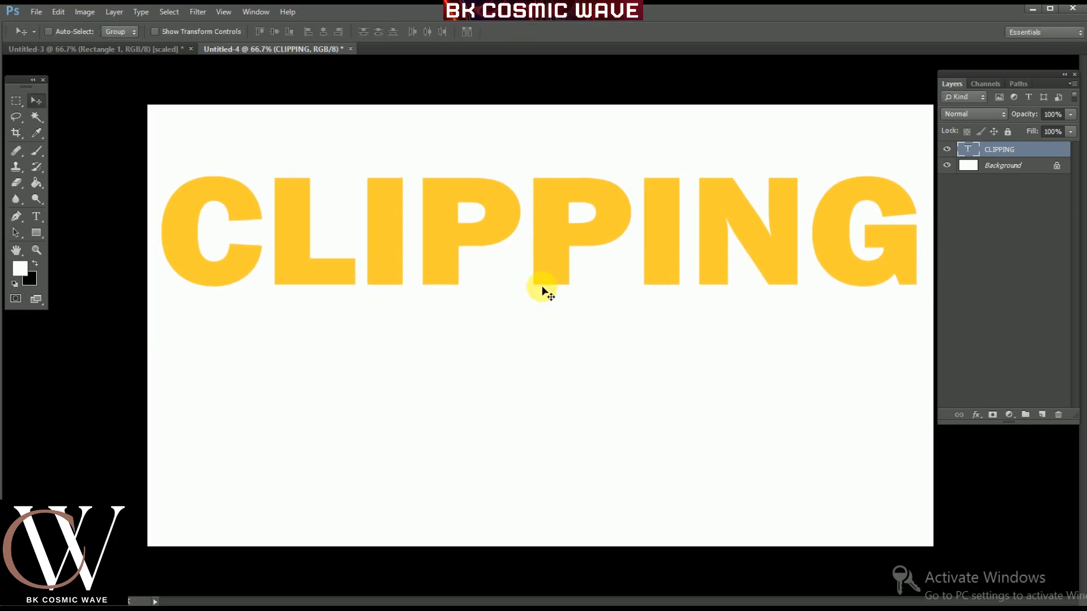
# Step: Duplicate the CLIPPING text directly below the original and change the copy's wording to MASK
pyautogui.moveTo(485, 229); pyautogui.dragTo(492, 390)
pyautogui.press('t')
pyautogui.click(493, 395)
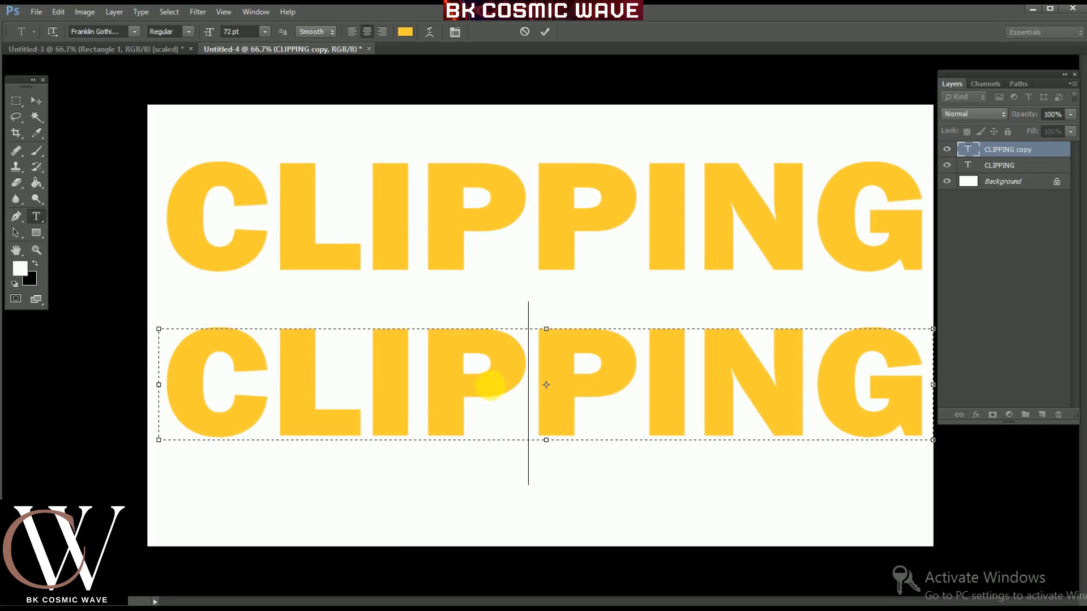
pyautogui.hotkey('ctrl', 'a')
pyautogui.write('MASK')
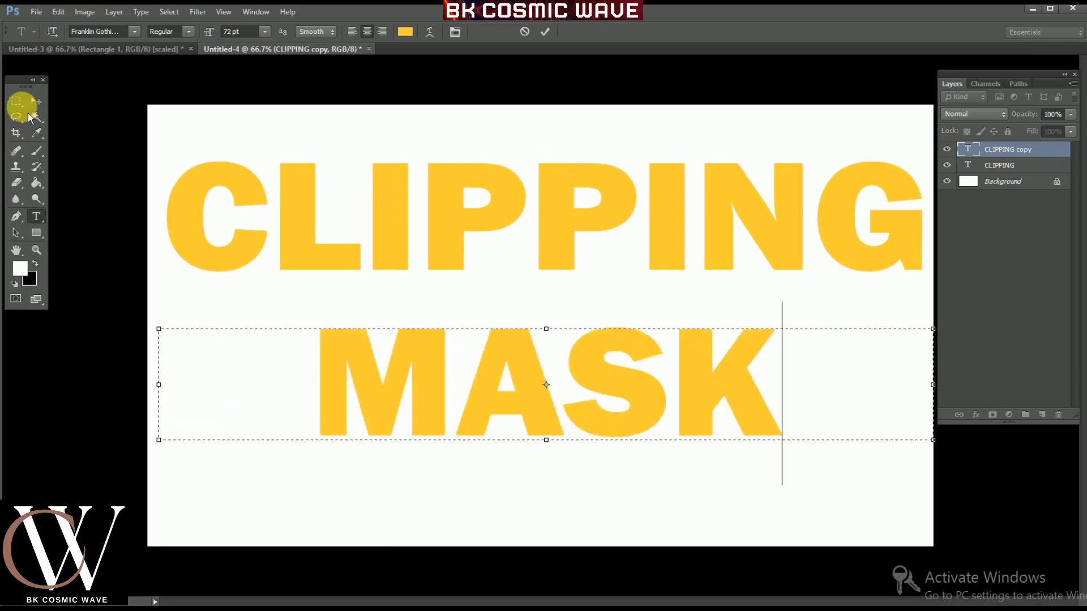
pyautogui.click(47, 111)
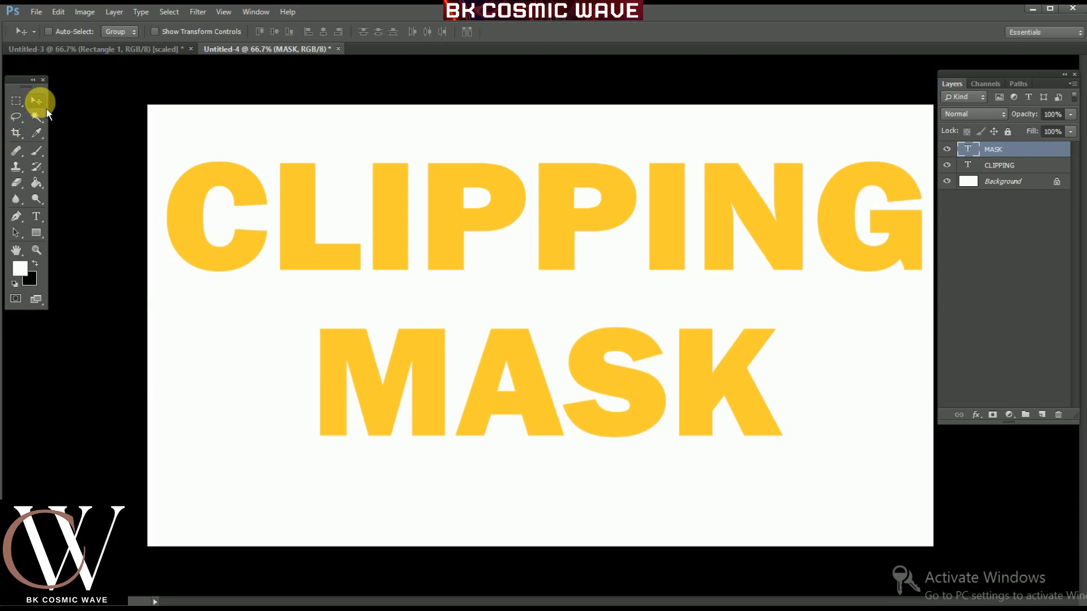
# Step: Make the CLIPPING text layer active and open the photo Indian Bride.jpg
pyautogui.rightClick(181, 192)
pyautogui.click(197, 196)
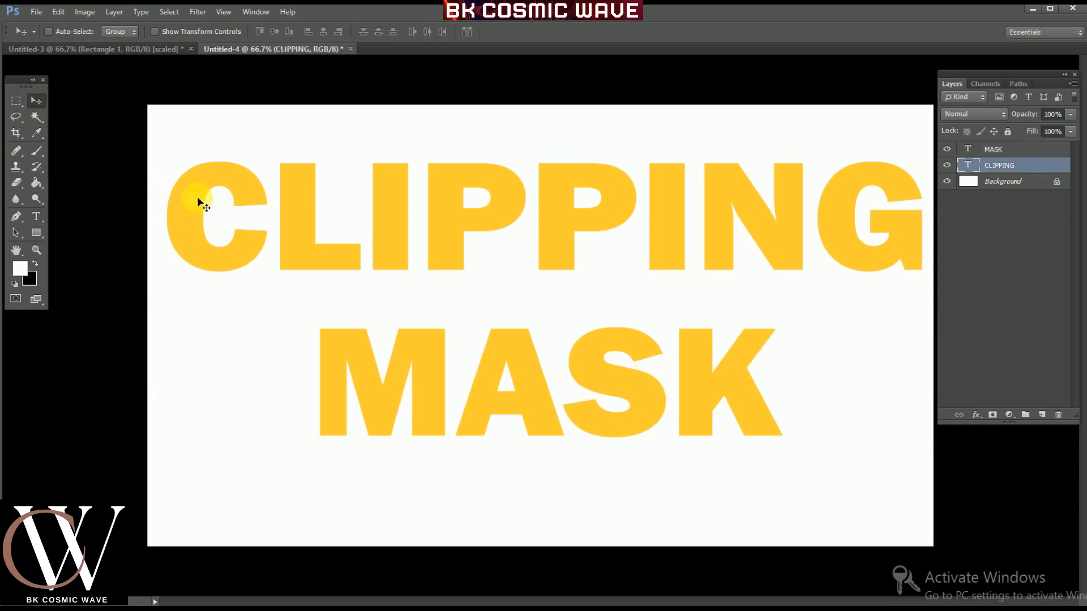
pyautogui.click(37, 12)
pyautogui.click(51, 37)
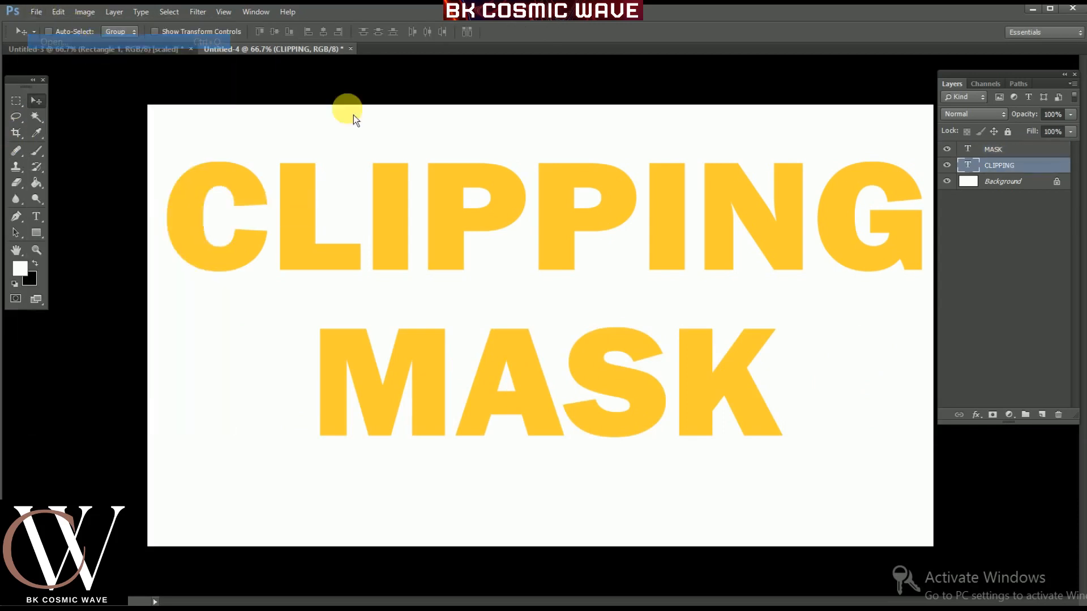
pyautogui.doubleClick(355, 117)
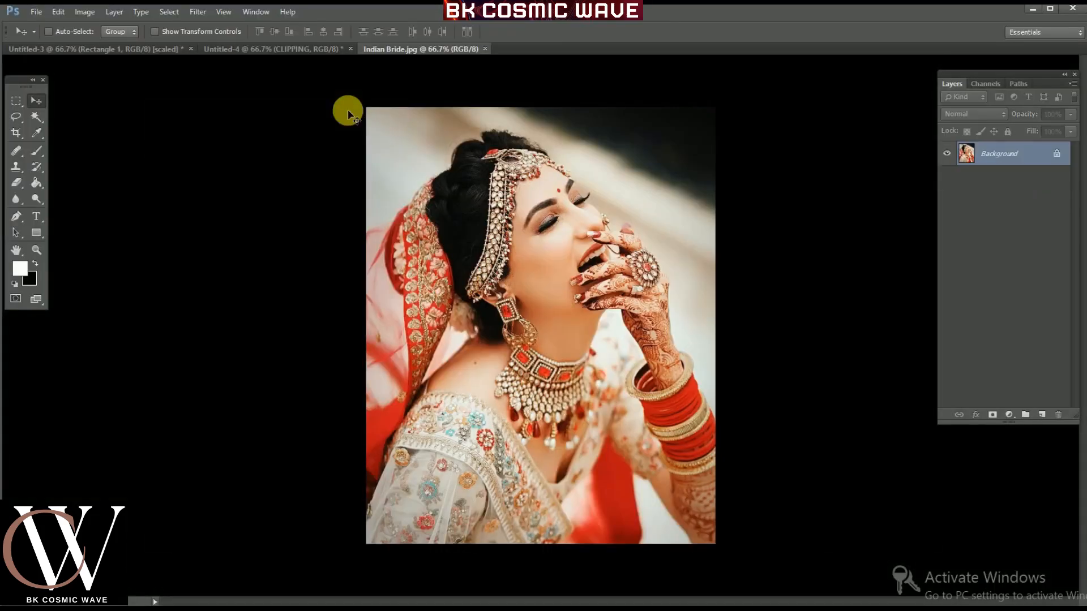
# Step: Copy the entire Indian Bride photo into the text document, directly above the CLIPPING layer
pyautogui.hotkey('ctrl', 'a')
pyautogui.hotkey('ctrl', 'w')
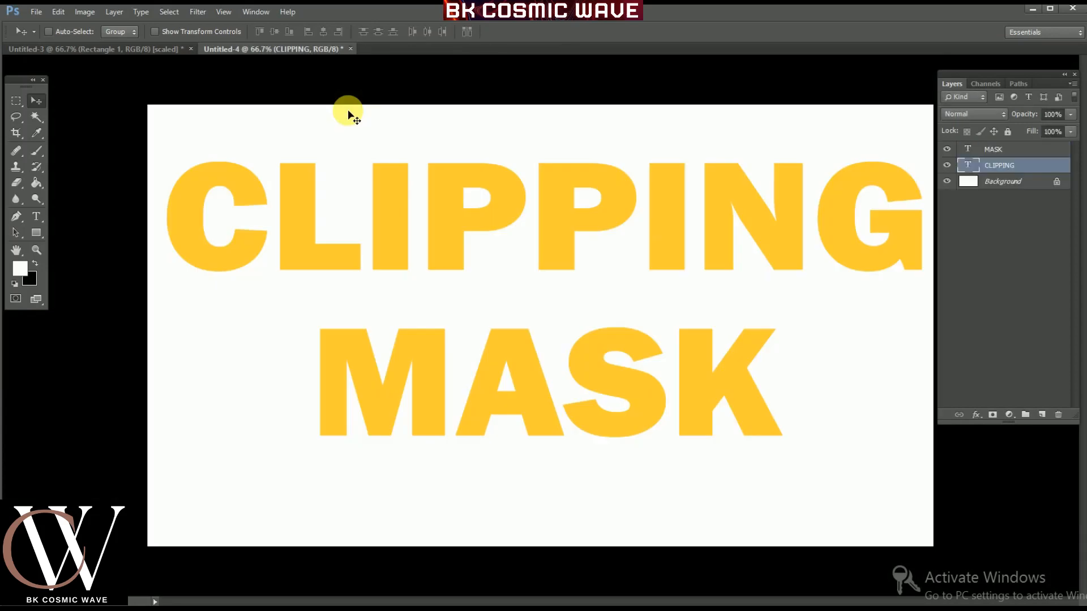
pyautogui.rightClick(257, 141)
pyautogui.press('Escape')
pyautogui.hotkey('ctrl', 'v')
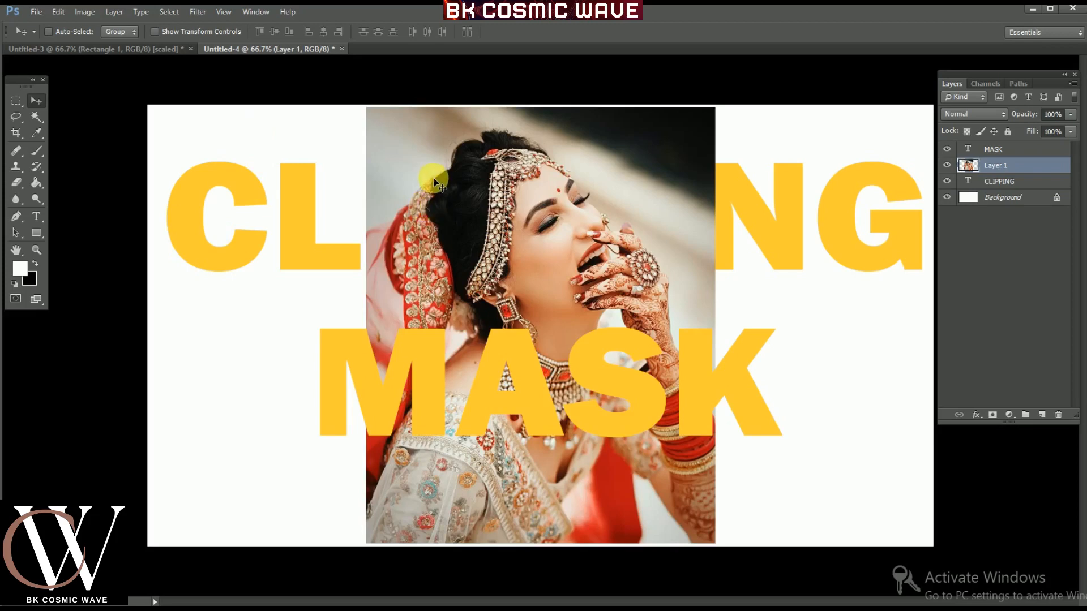
# Step: Scale the bride photo to about 35% width and 33% height and place it over the letter C
pyautogui.hotkey('ctrl', 't')
pyautogui.moveTo(367, 107); pyautogui.dragTo(648, 420)
pyautogui.moveTo(223, 196); pyautogui.dragTo(175, 173)
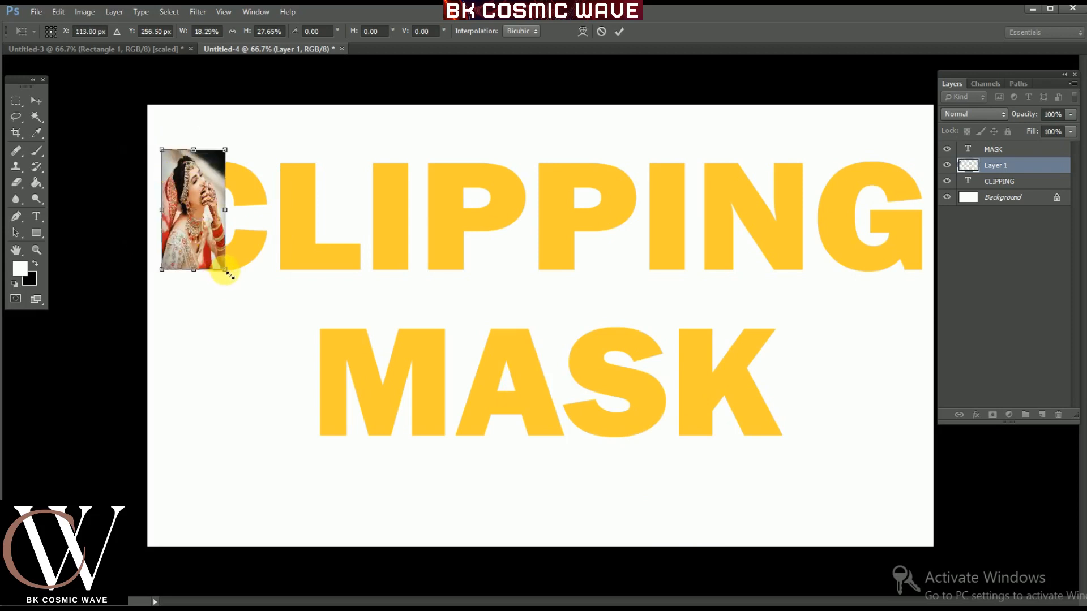
pyautogui.moveTo(226, 268); pyautogui.dragTo(283, 291)
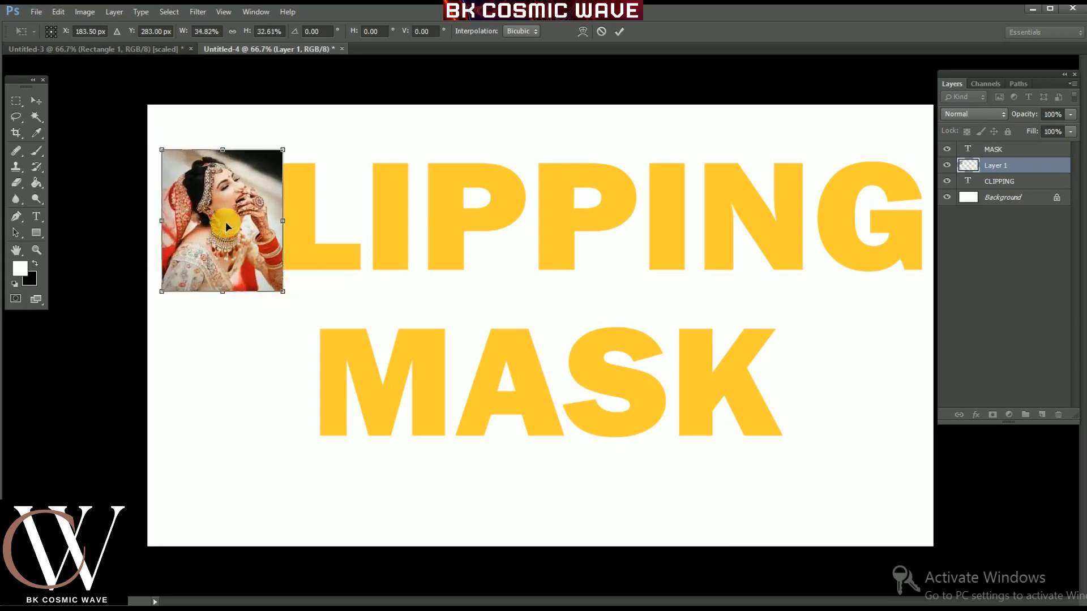
pyautogui.moveTo(225, 222); pyautogui.dragTo(234, 231)
pyautogui.press('Return')
# Step: Clip the bride photo to the CLIPPING text with a clipping mask and adjust its position inside the C
pyautogui.click(998, 166)
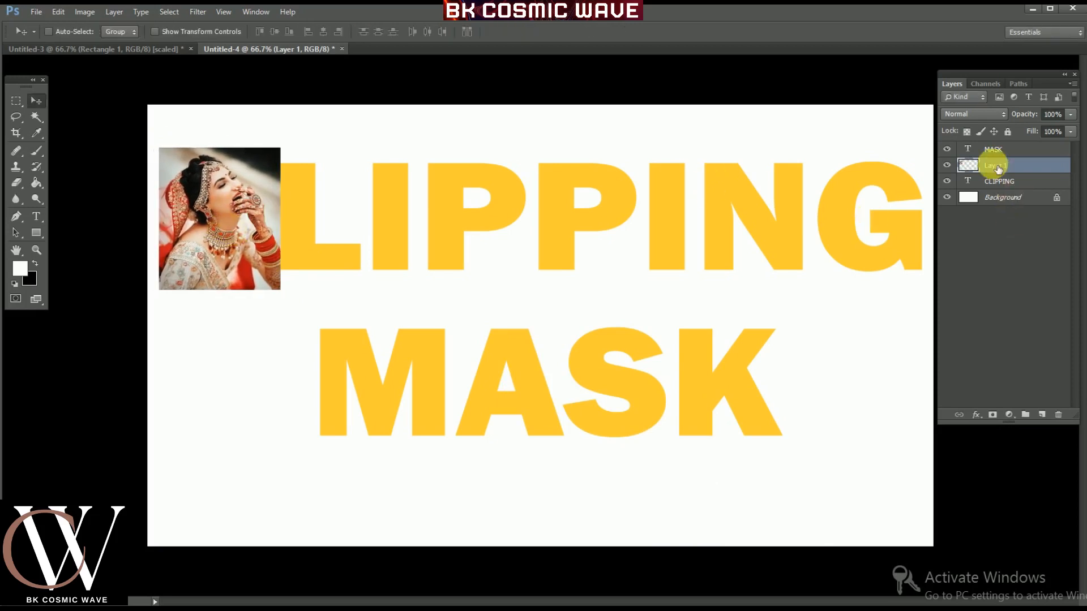
pyautogui.rightClick(997, 167)
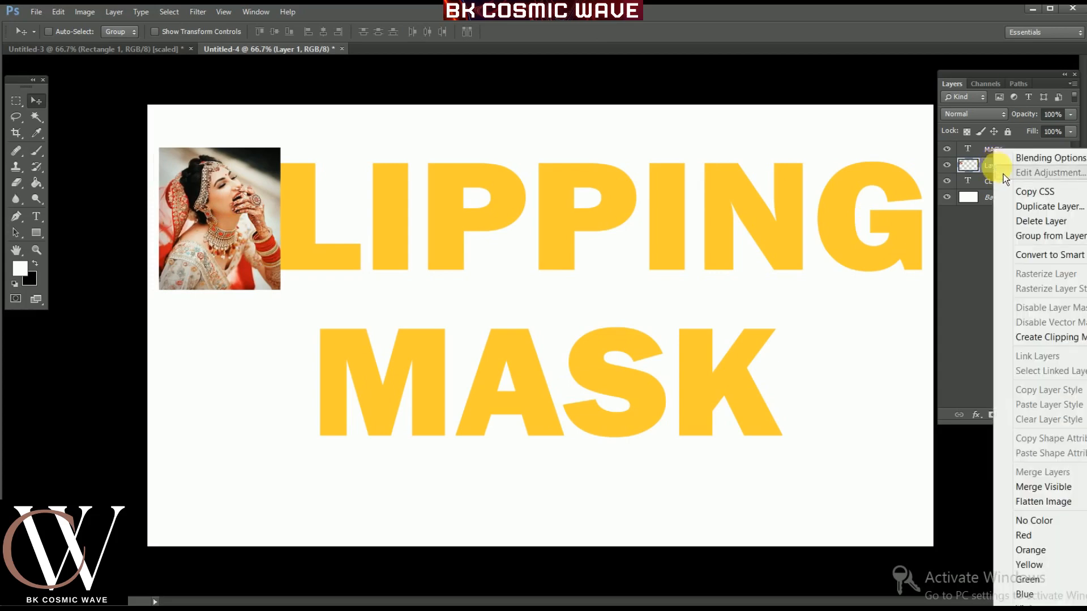
pyautogui.click(1034, 339)
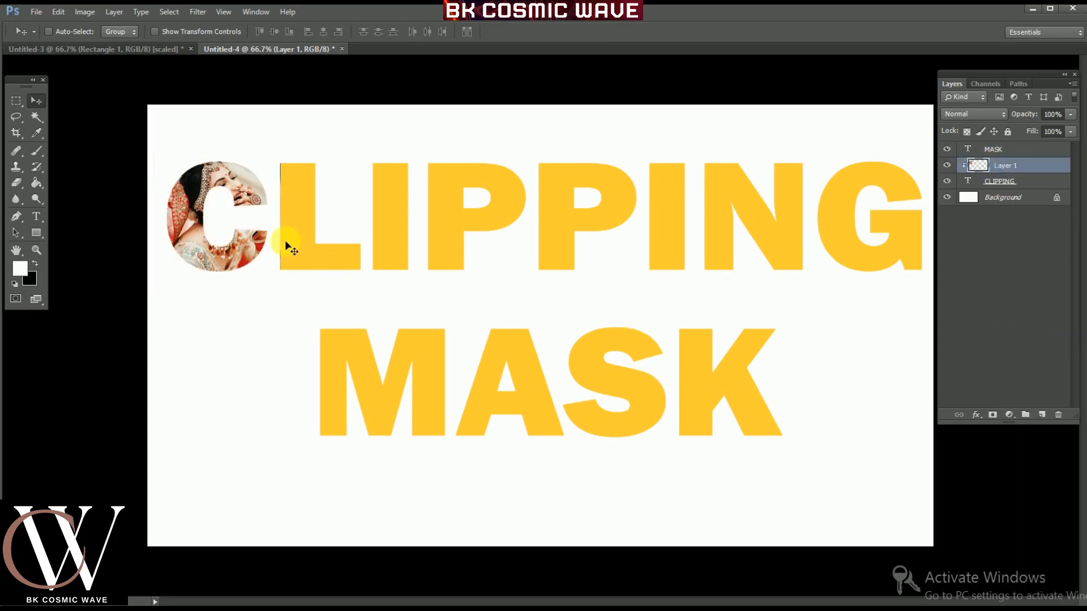
pyautogui.moveTo(258, 245); pyautogui.dragTo(262, 238)
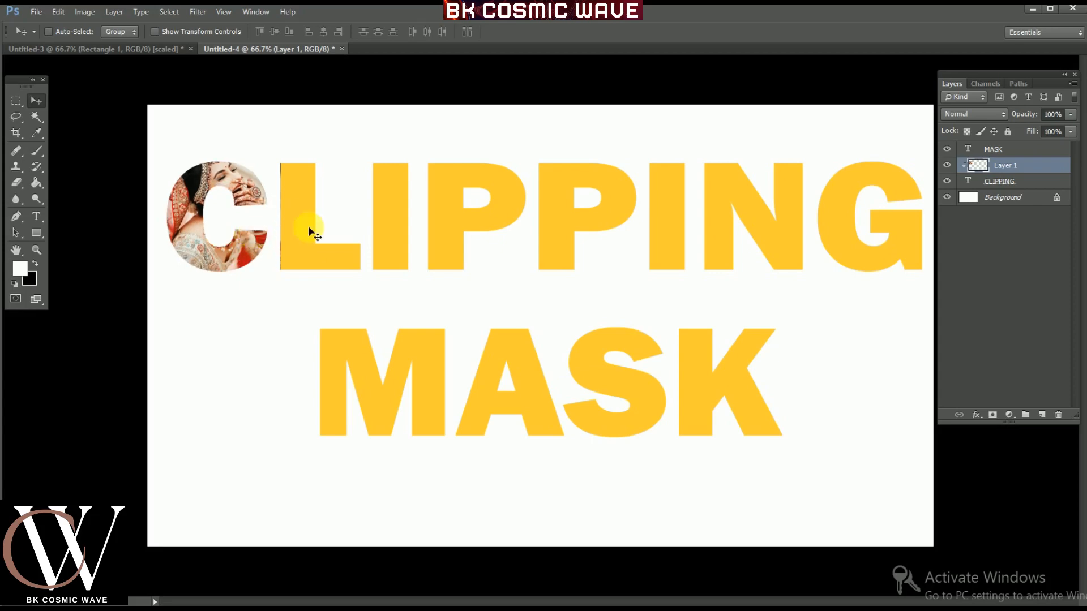
# Step: Open Indian Bride1.jpg and copy the whole photo into the text document above the first clipped photo
pyautogui.hotkey('ctrl', 'o')
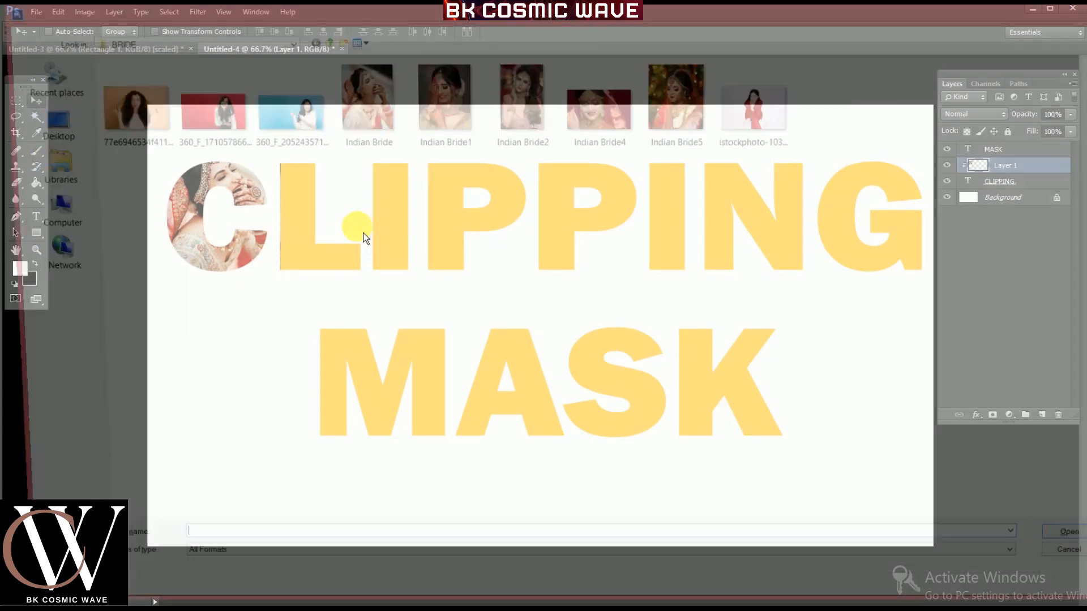
pyautogui.click(437, 120)
pyautogui.press('Return')
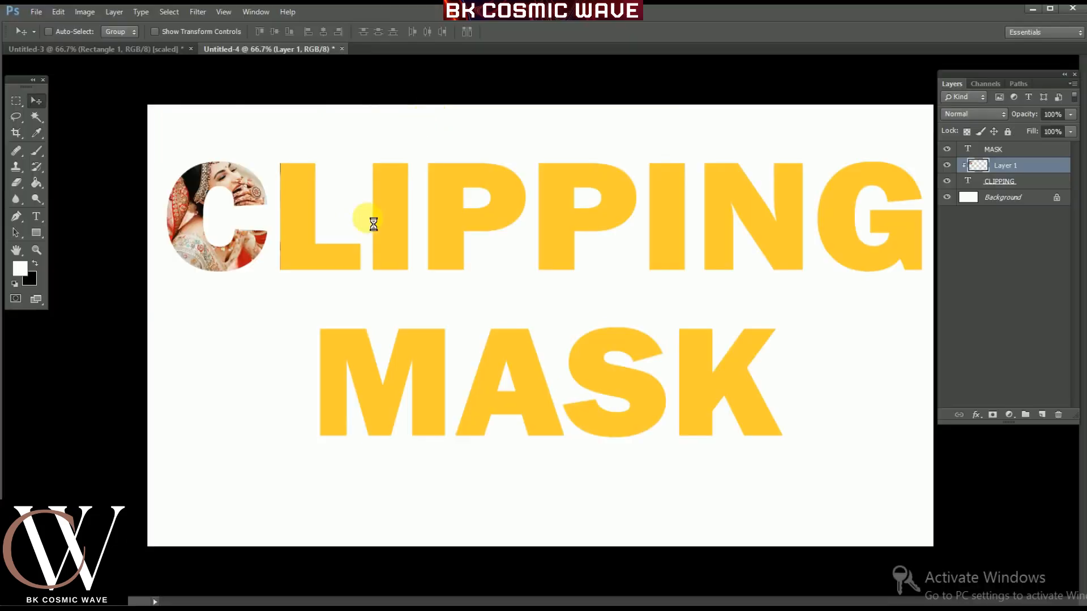
pyautogui.hotkey('ctrl', 'a')
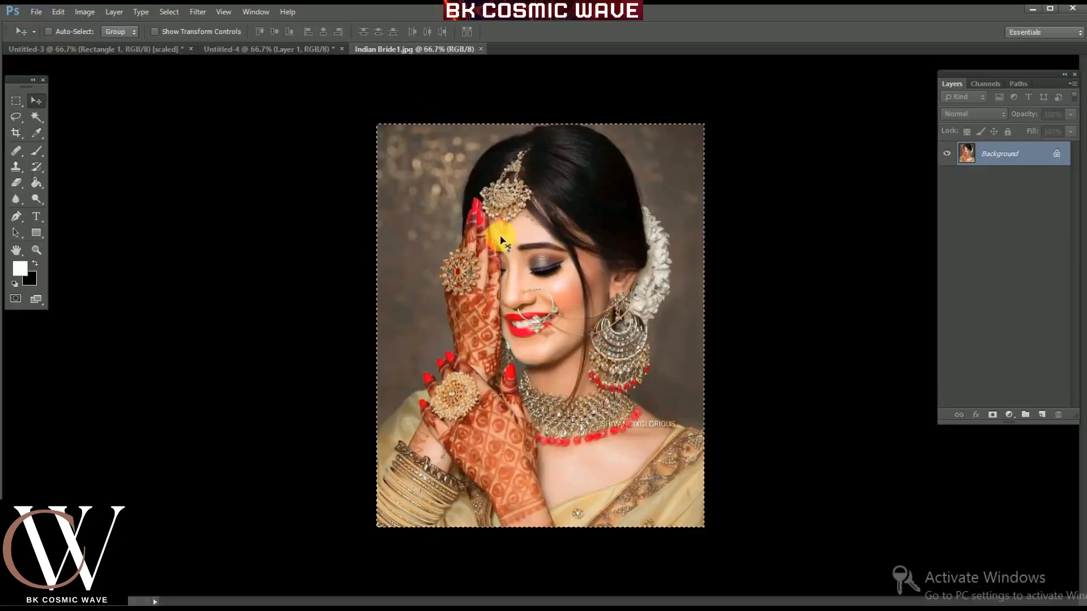
pyautogui.hotkey('ctrl', 'w')
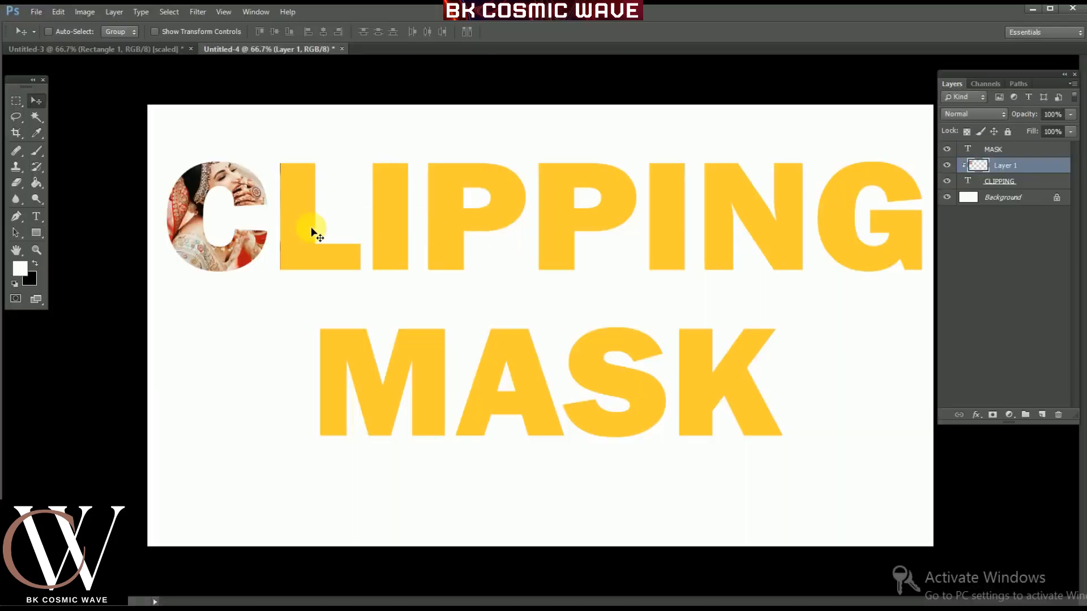
pyautogui.click(59, 12)
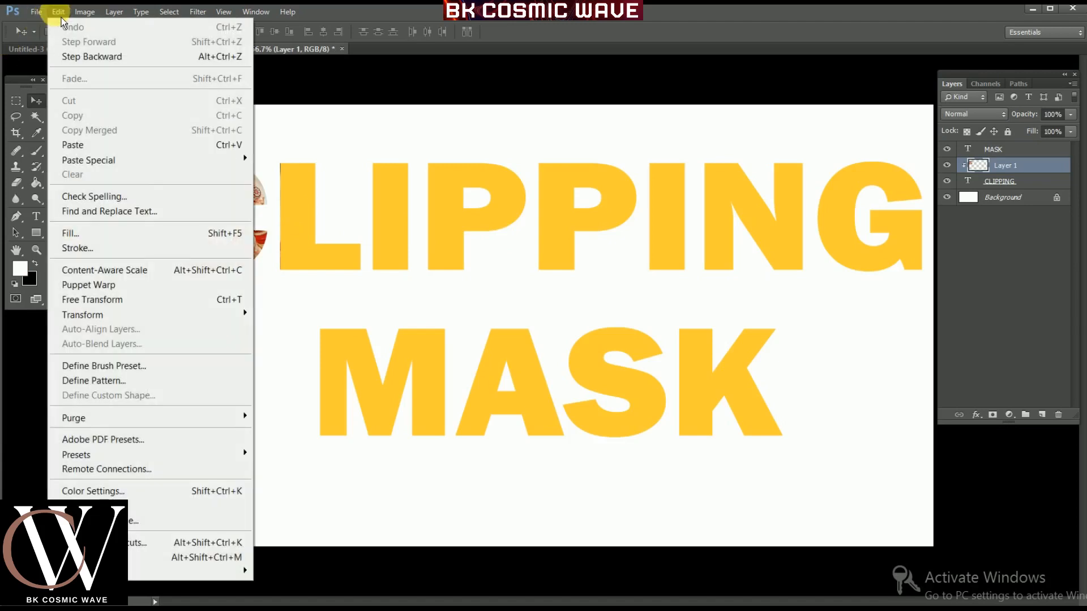
pyautogui.click(88, 148)
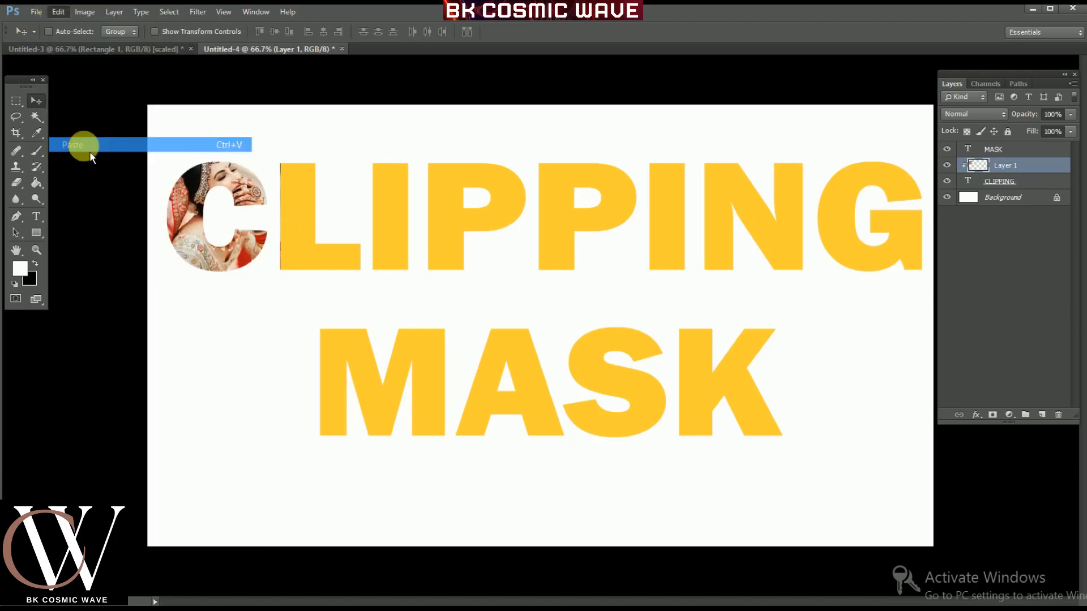
# Step: Scale the second bride photo to about 29% width and 30% height and place it over the letter L
pyautogui.moveTo(514, 289); pyautogui.dragTo(409, 283)
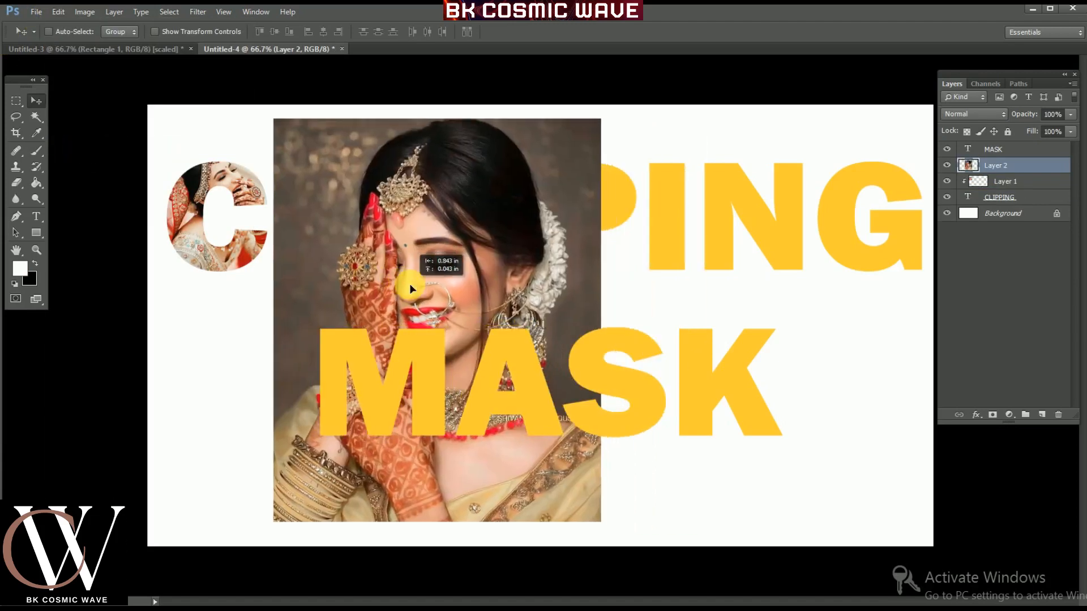
pyautogui.hotkey('ctrl', 't')
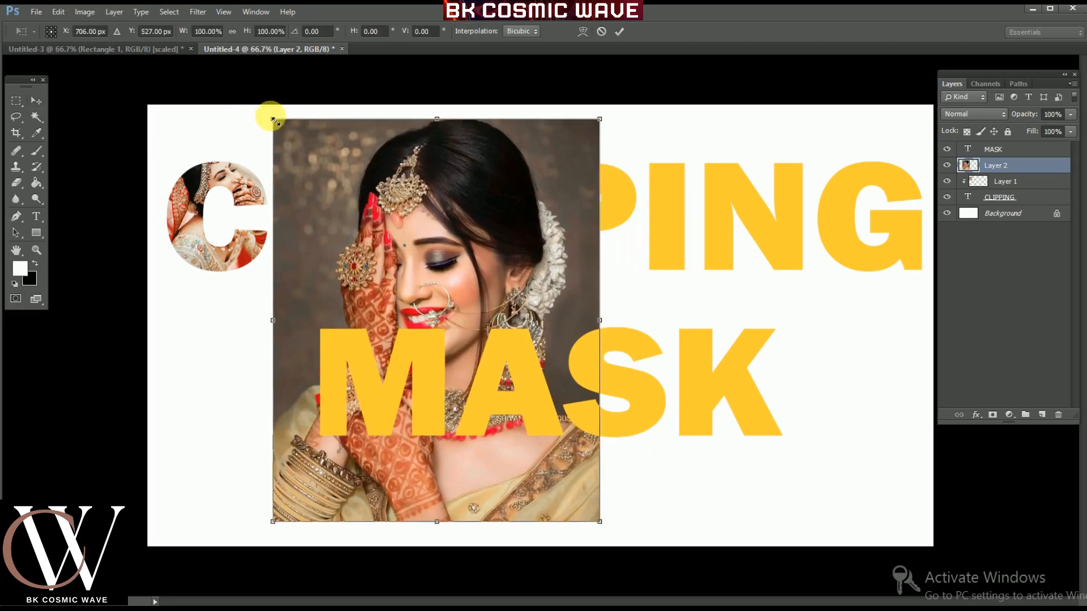
pyautogui.moveTo(353, 200); pyautogui.dragTo(495, 353)
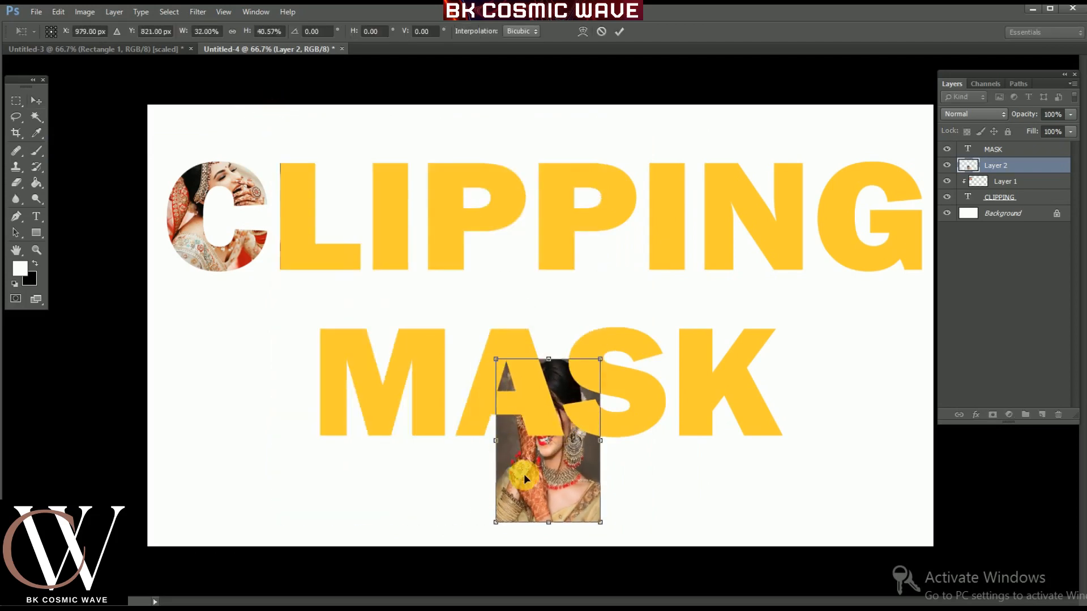
pyautogui.moveTo(300, 307); pyautogui.dragTo(296, 246)
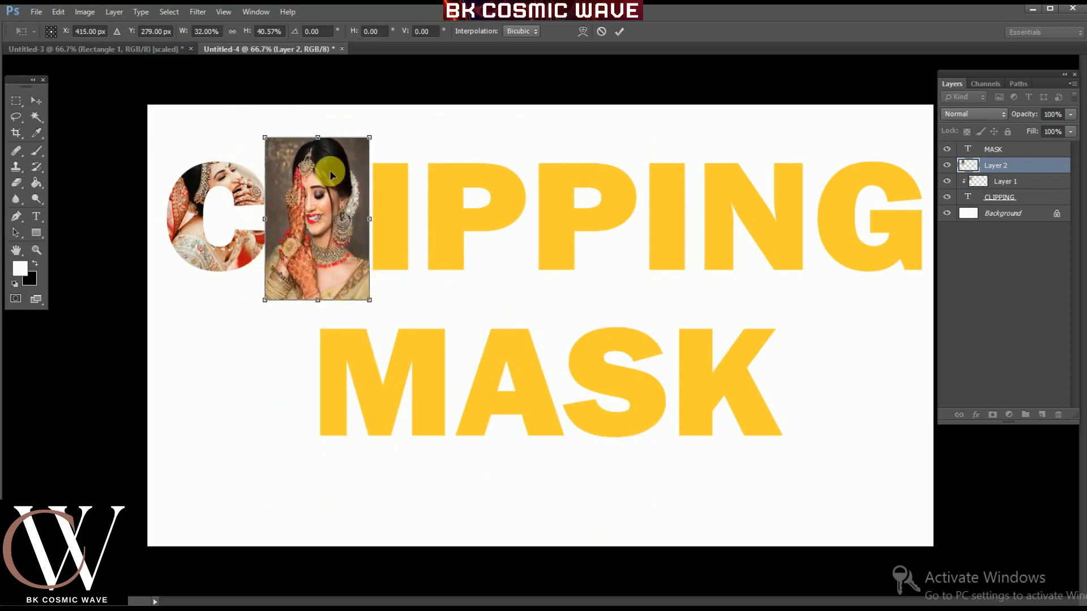
pyautogui.moveTo(268, 140); pyautogui.dragTo(269, 164)
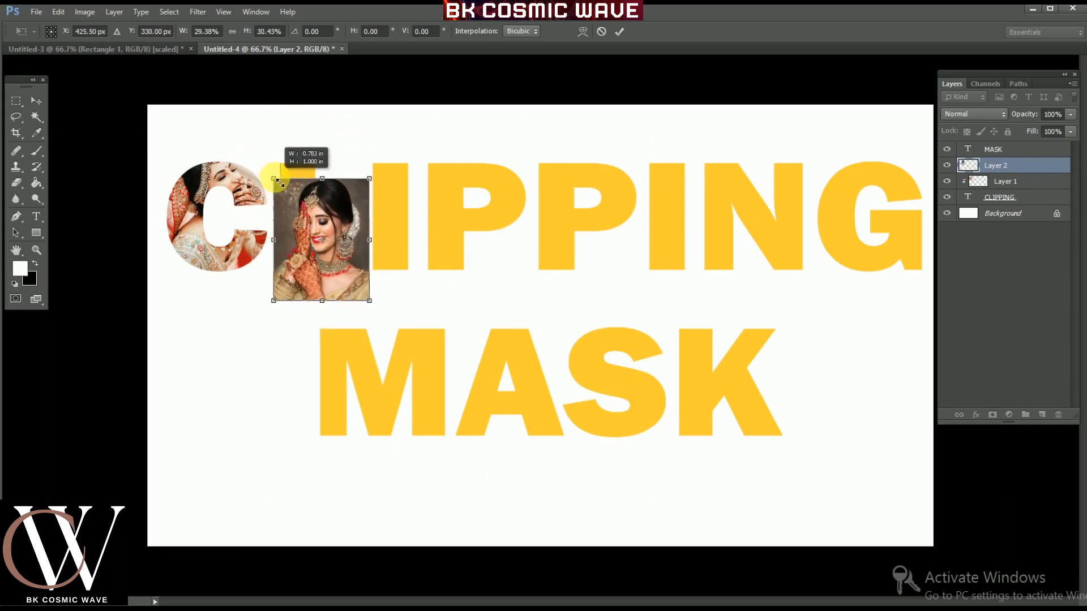
pyautogui.moveTo(304, 209); pyautogui.dragTo(302, 188)
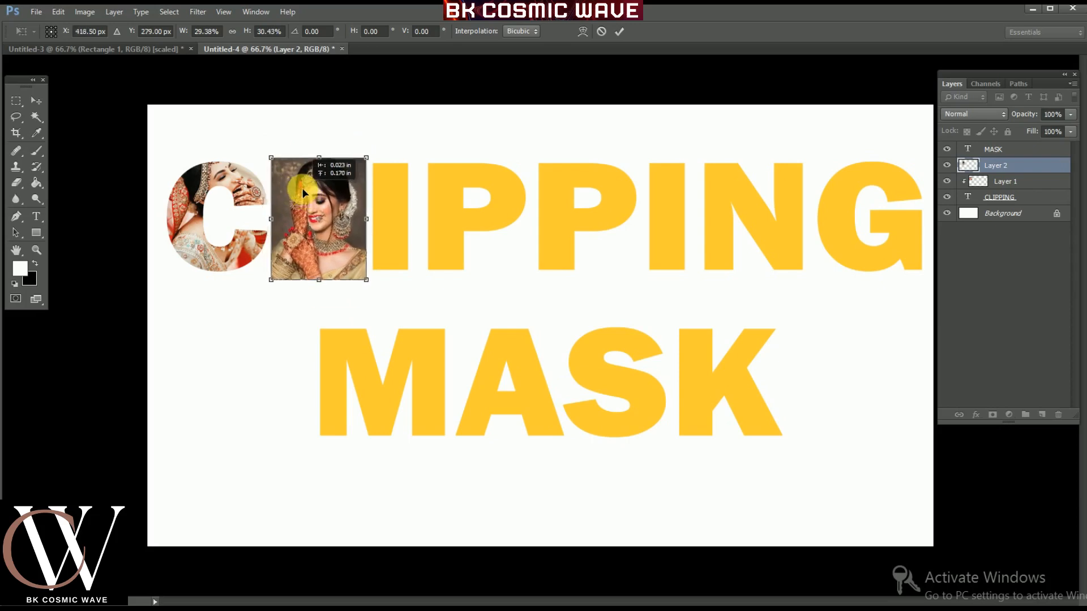
pyautogui.press('Return')
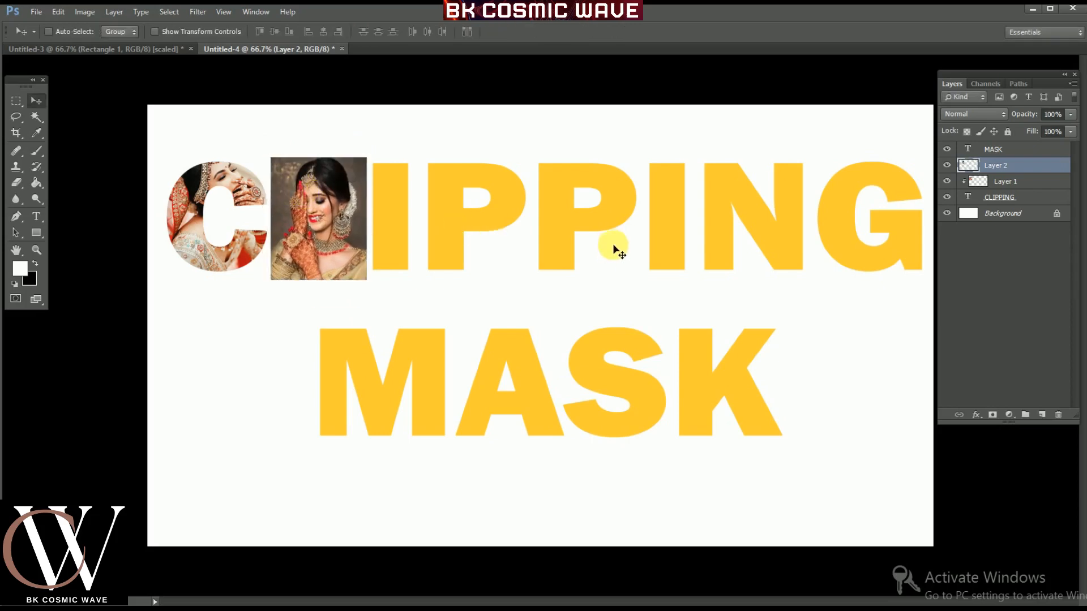
# Step: Clip the second bride photo to the CLIPPING text with a clipping mask and shift it slightly inside the L
pyautogui.rightClick(1006, 169)
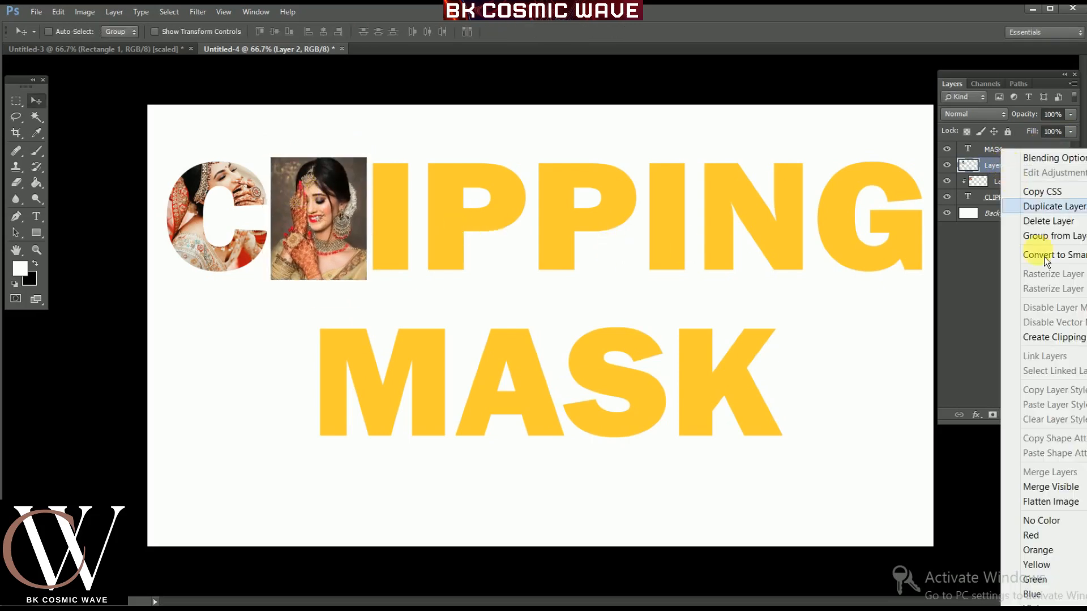
pyautogui.click(1047, 344)
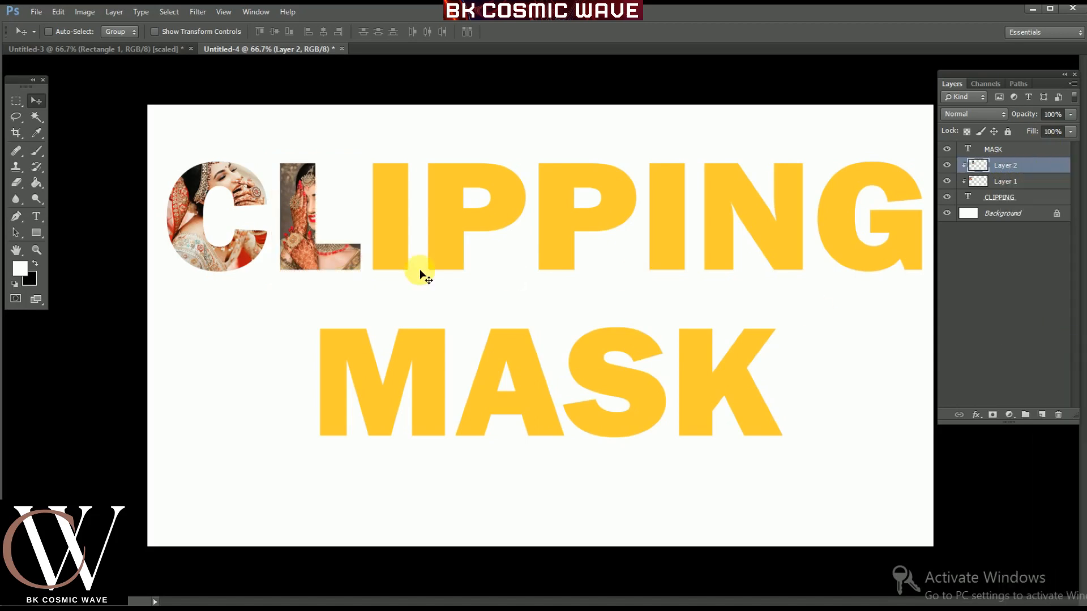
pyautogui.moveTo(347, 251); pyautogui.dragTo(351, 252)
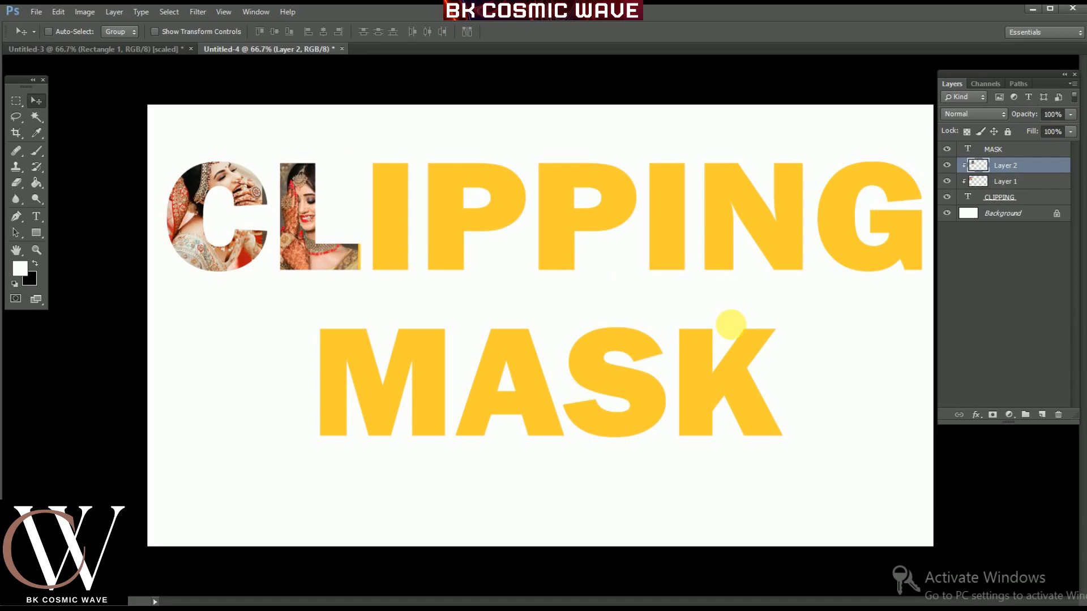
# Step: Open Indian Bride2.jpg and copy the whole photo into the text document above the second clipped photo
pyautogui.hotkey('ctrl', 'o')
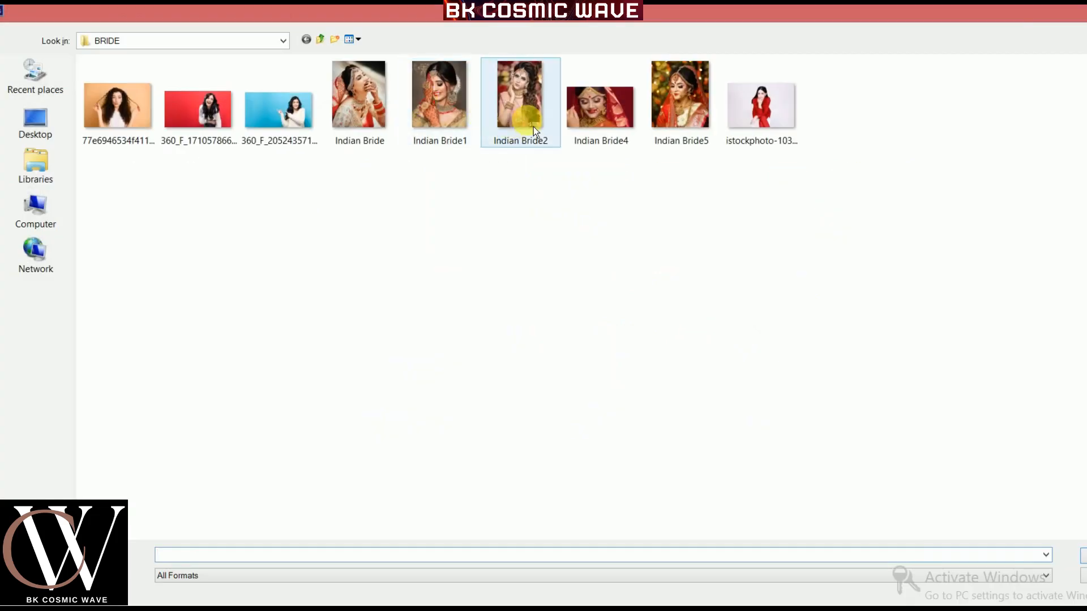
pyautogui.doubleClick(533, 127)
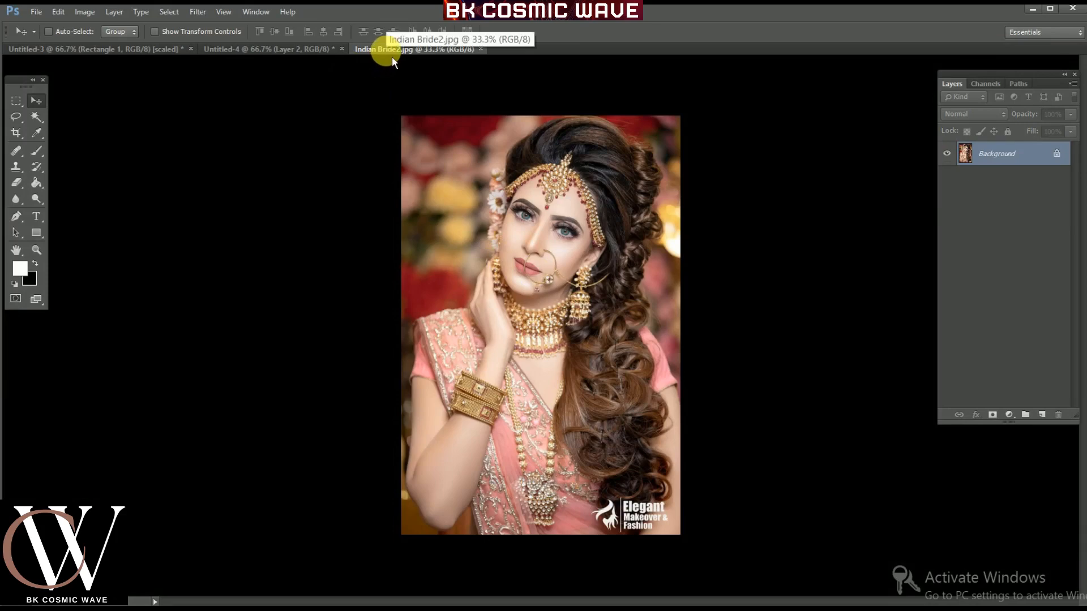
pyautogui.hotkey('ctrl', 'a')
pyautogui.hotkey('ctrl', 'c')
pyautogui.hotkey('ctrl', 'w')
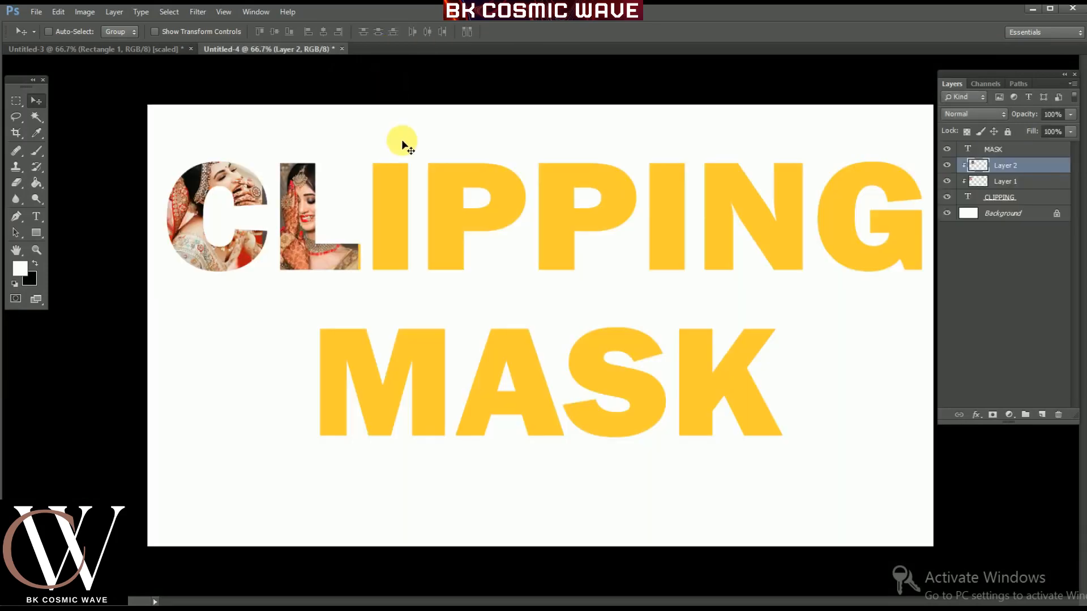
pyautogui.hotkey('ctrl', 'v')
# Step: Scale the third bride photo down over the first I and P, and clip it to the CLIPPING text with a clipping mask
pyautogui.moveTo(470, 246); pyautogui.dragTo(519, 226)
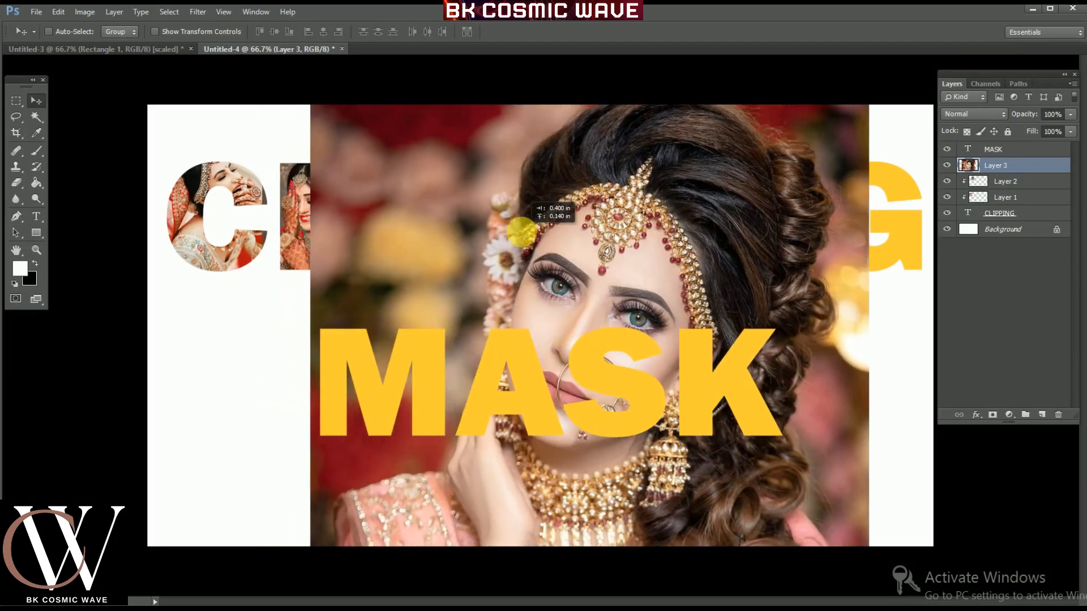
pyautogui.hotkey('ctrl', 't')
pyautogui.moveTo(311, 88); pyautogui.dragTo(397, 163)
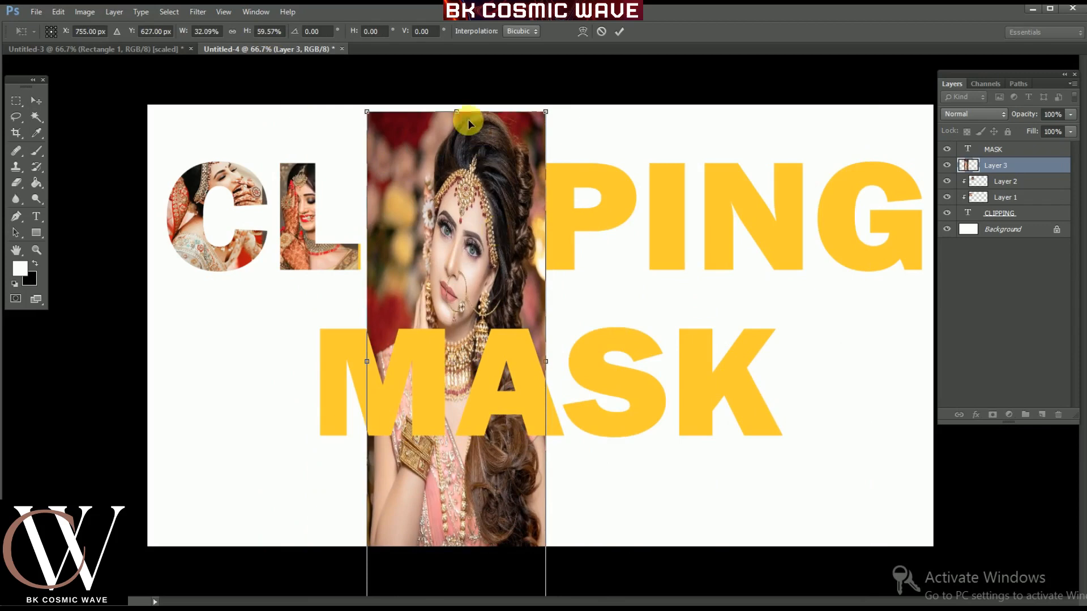
pyautogui.moveTo(466, 117); pyautogui.dragTo(461, 283)
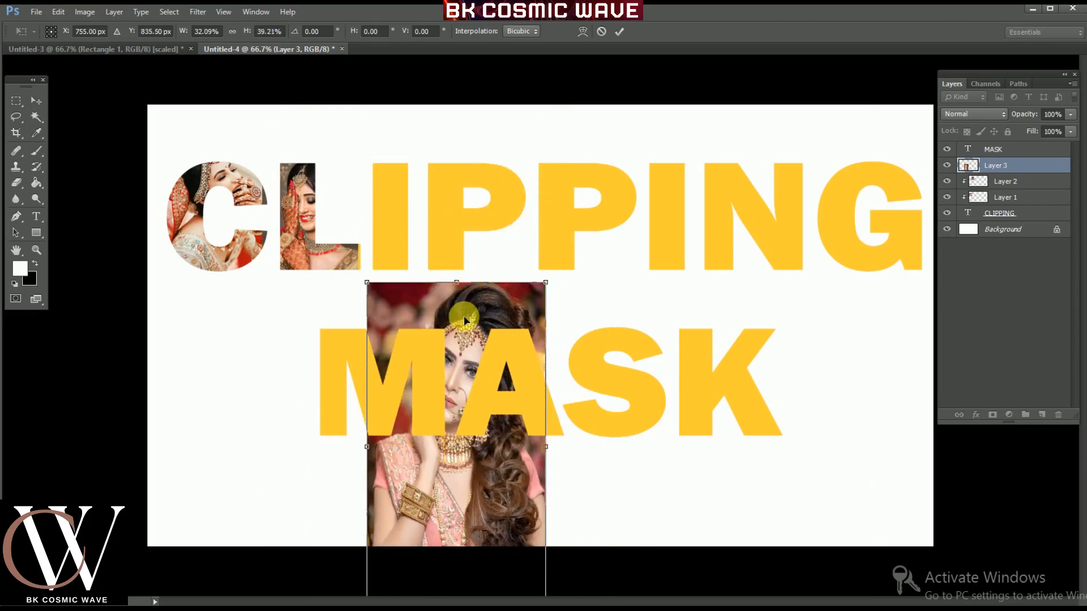
pyautogui.moveTo(463, 322); pyautogui.dragTo(456, 165)
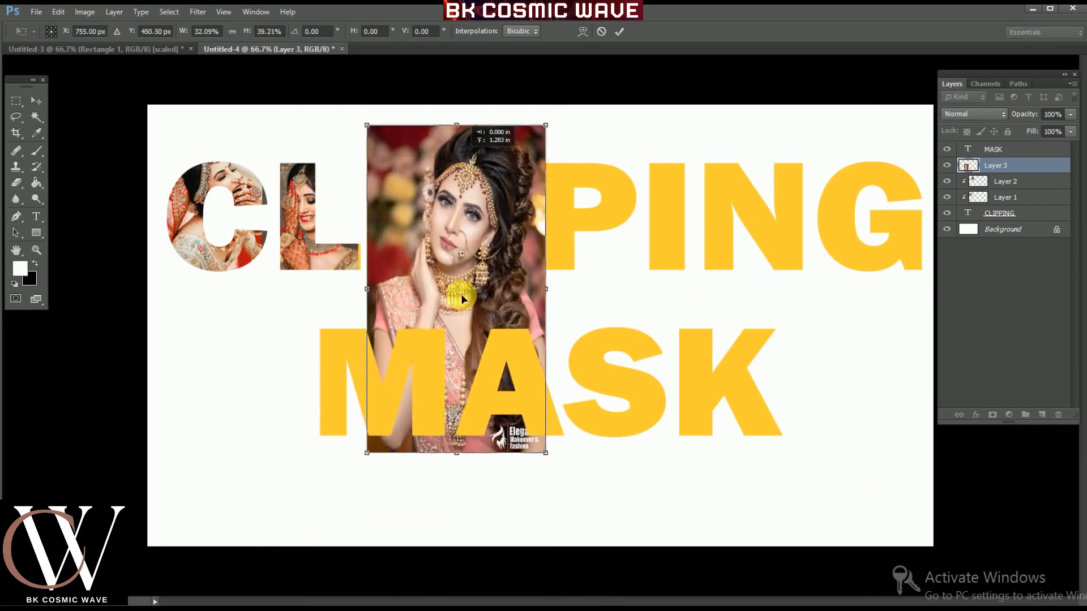
pyautogui.moveTo(464, 462); pyautogui.dragTo(459, 328)
pyautogui.moveTo(550, 231)
pyautogui.mouseDown()
pyautogui.moveTo(481, 224)
pyautogui.moveTo(539, 235)
pyautogui.mouseUp()
pyautogui.press('Return')
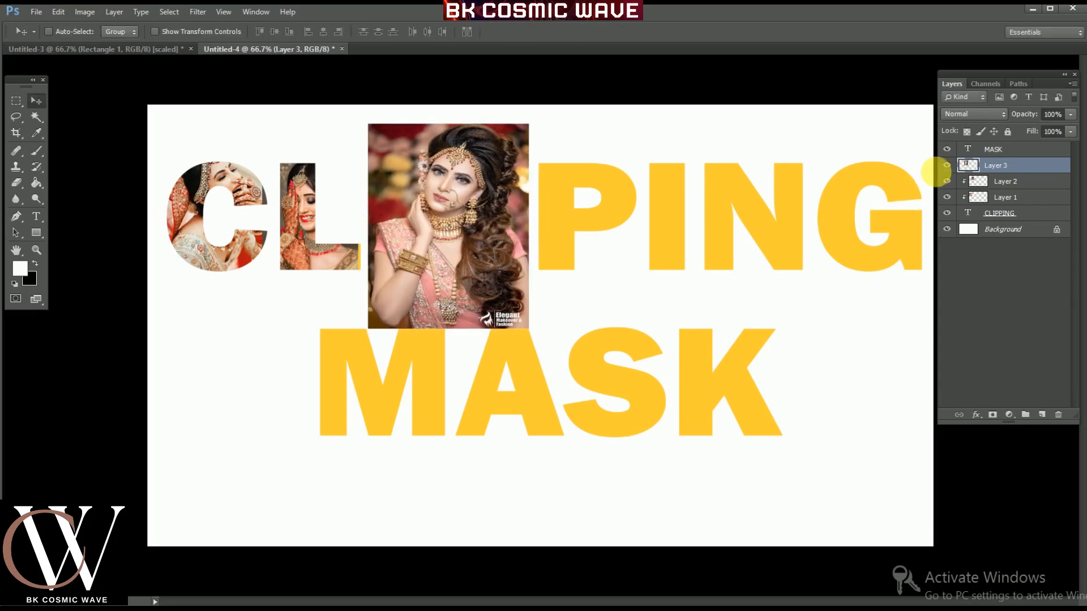
pyautogui.rightClick(1002, 165)
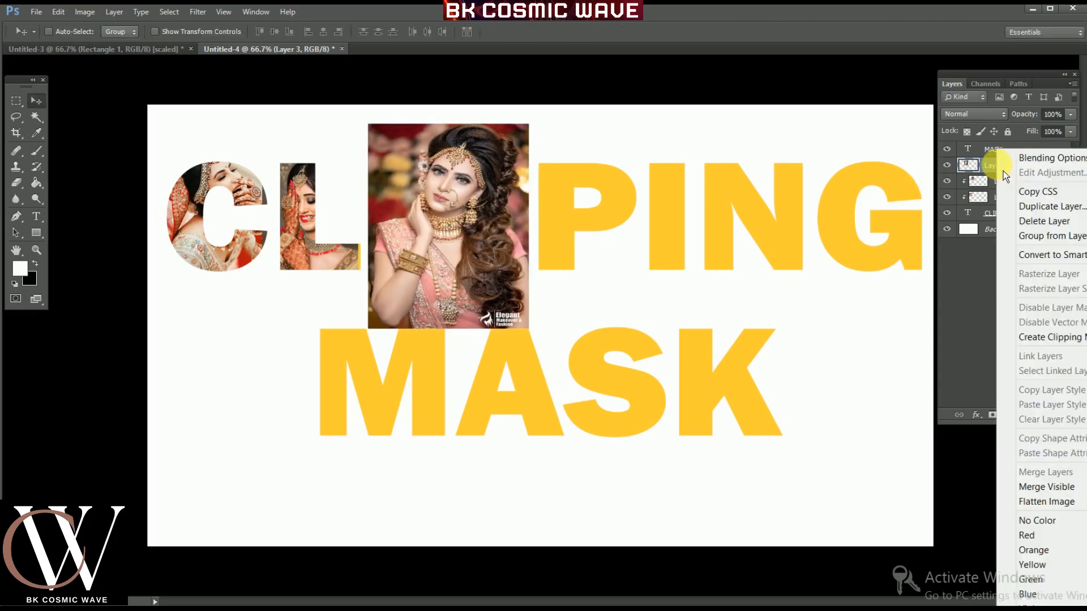
pyautogui.click(1048, 338)
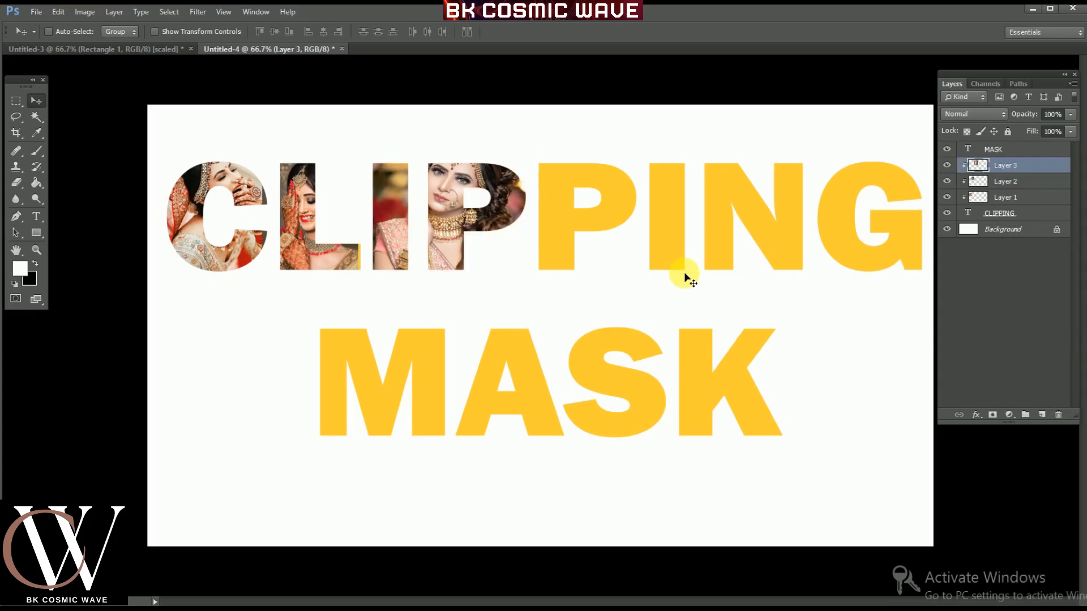
# Step: Copy the Indian Bride4.jpg photo into the text document and place it from the second P onwards, over the letters PIN
pyautogui.hotkey('ctrl', 'o')
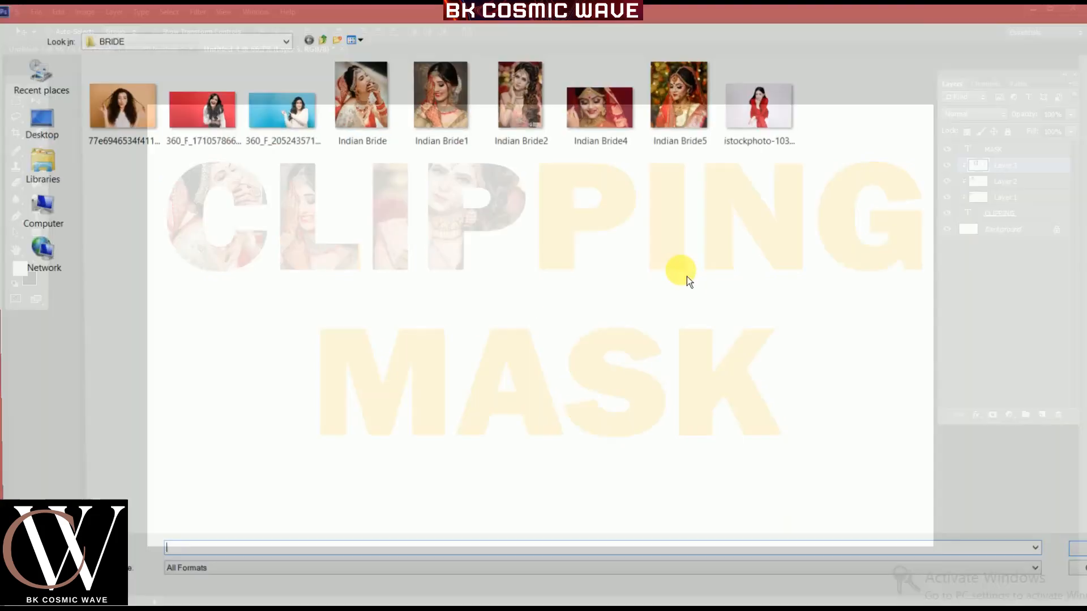
pyautogui.doubleClick(600, 111)
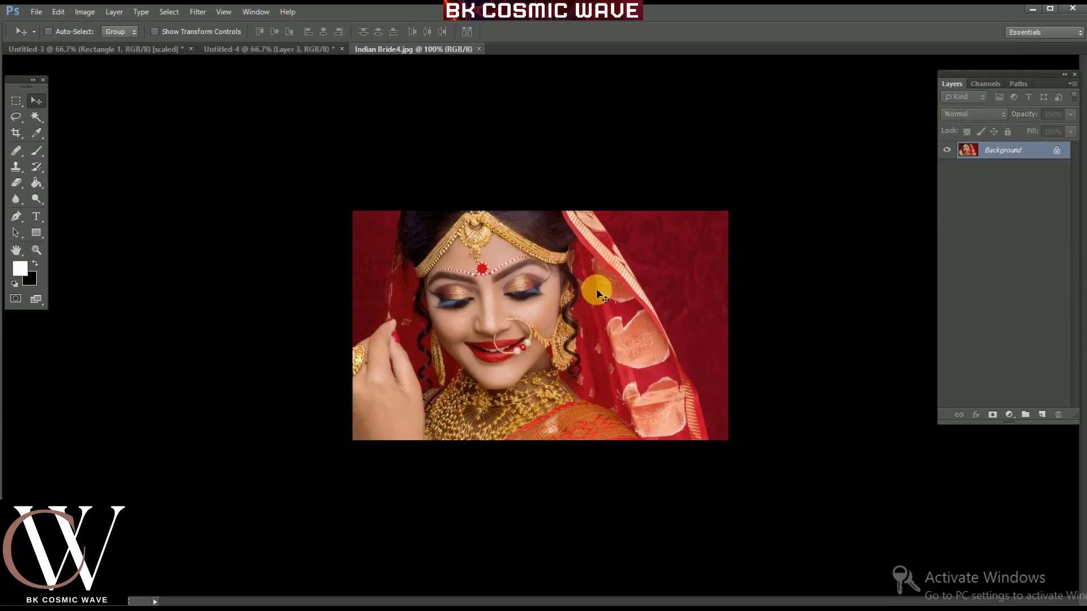
pyautogui.moveTo(392, 54); pyautogui.dragTo(619, 205)
pyautogui.moveTo(581, 276); pyautogui.dragTo(689, 179)
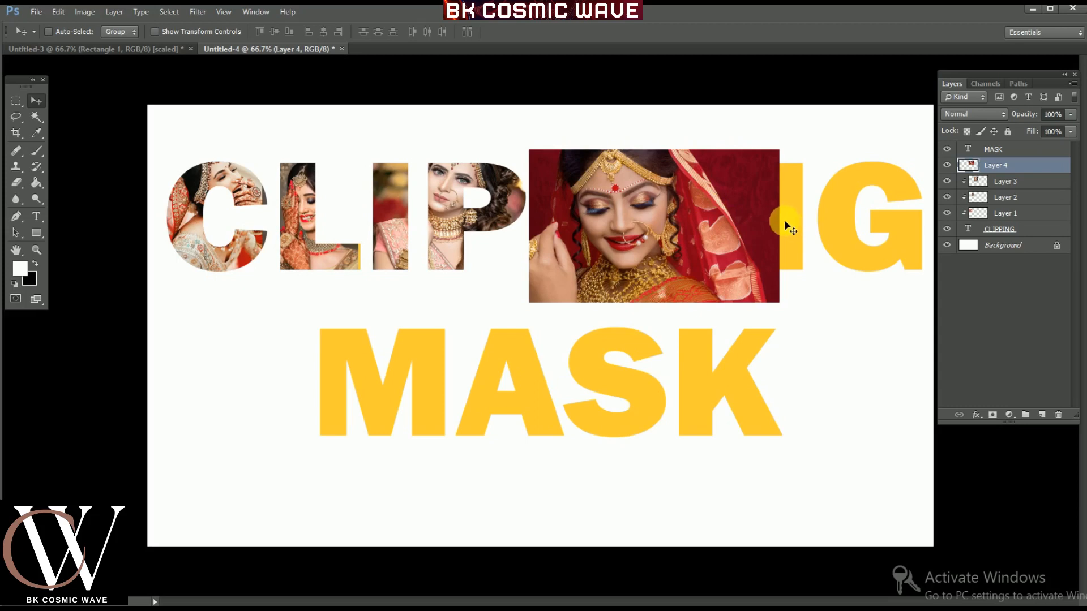
# Step: Stretch the fourth bride photo horizontally to cover the letters PING and clip it to the CLIPPING text with a clipping mask
pyautogui.hotkey('ctrl', 't')
pyautogui.moveTo(780, 235); pyautogui.dragTo(931, 237)
pyautogui.press('Return')
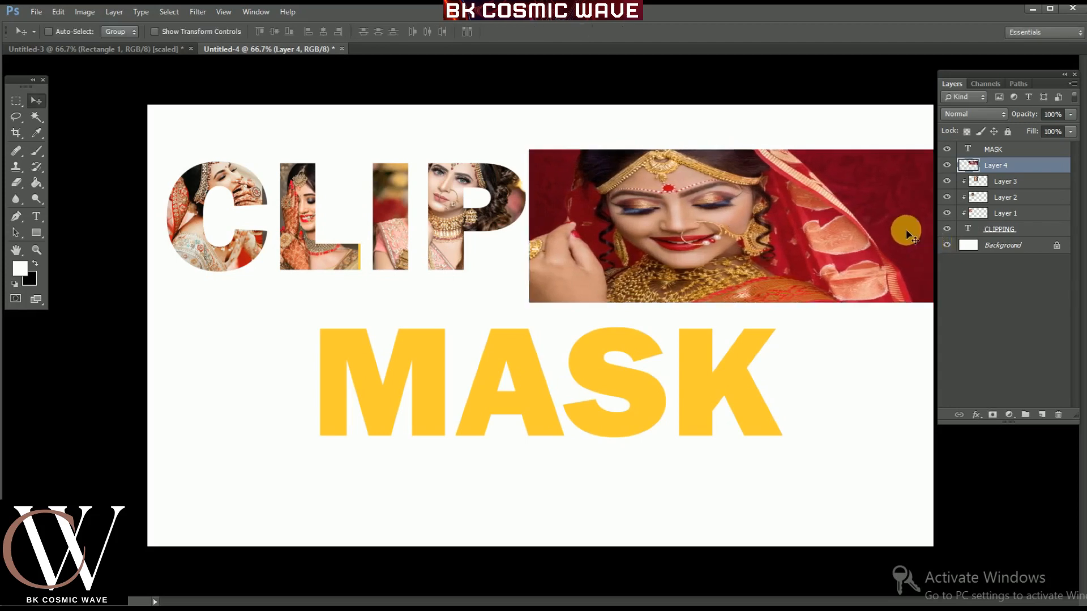
pyautogui.rightClick(988, 165)
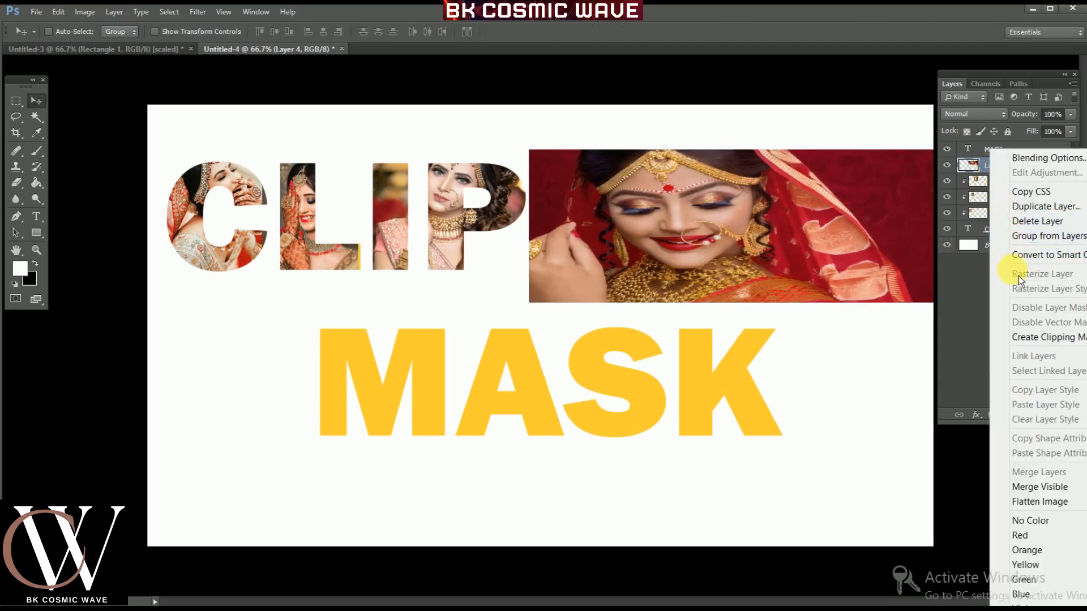
pyautogui.click(1029, 339)
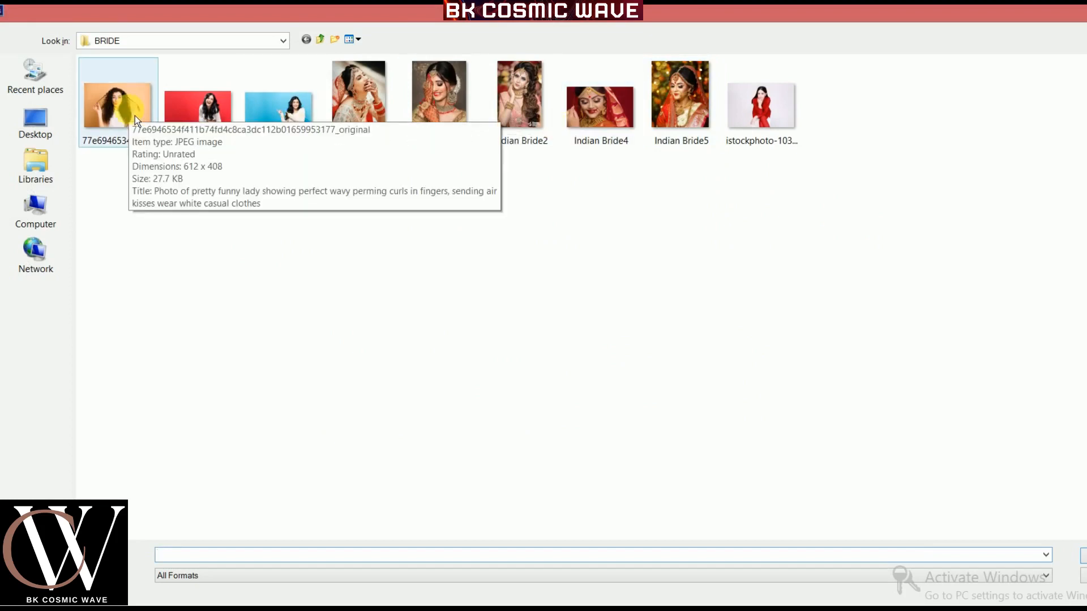
# Step: Copy the photo of the laughing woman on red into the text document and place it above the MASK text layer, over M and A
pyautogui.doubleClick(222, 130)
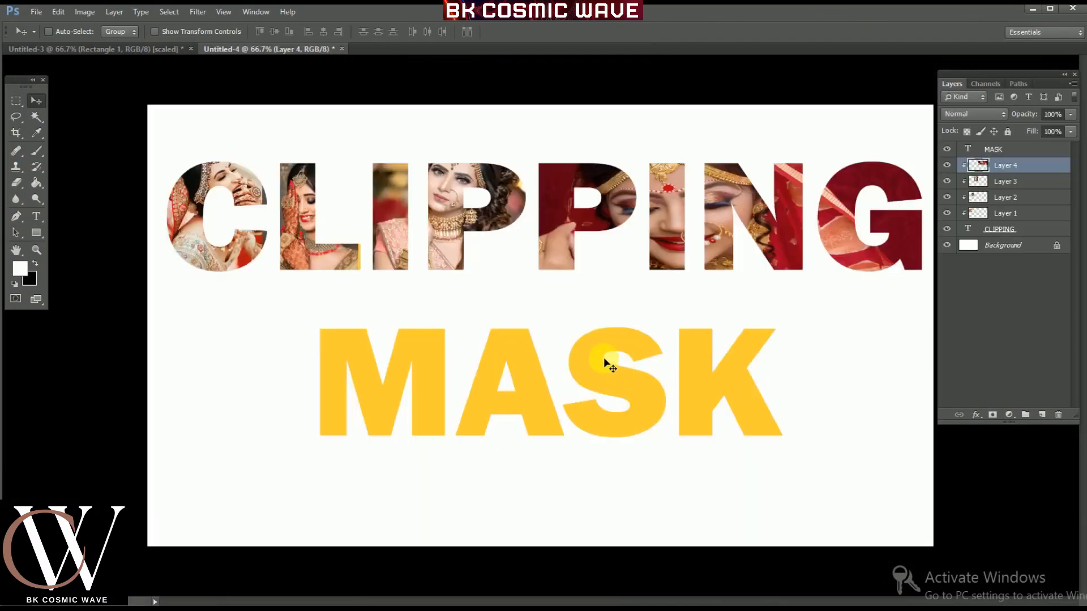
pyautogui.hotkey('ctrl', 'v')
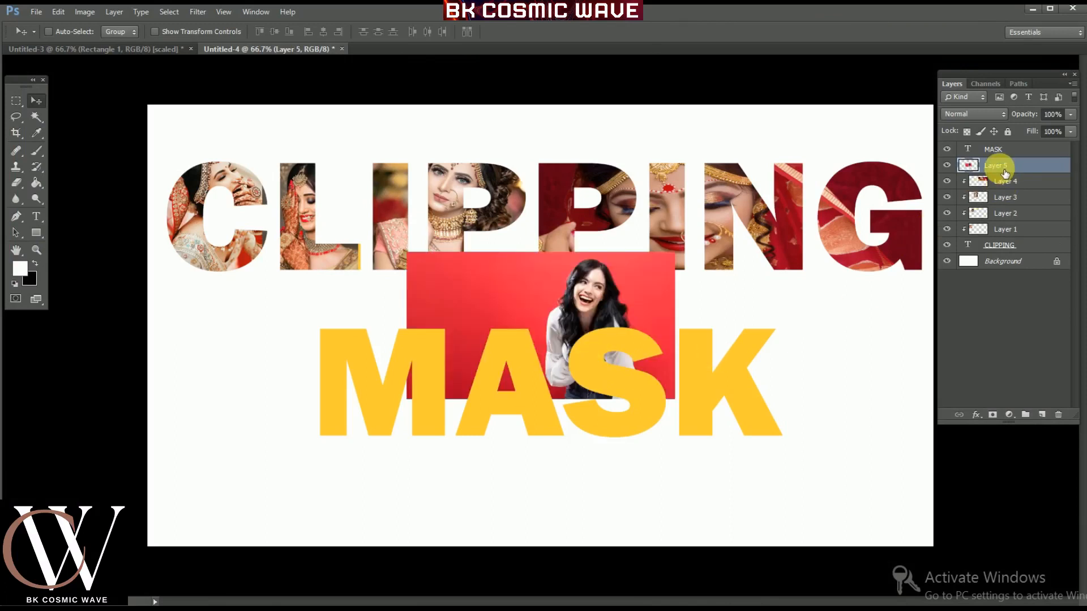
pyautogui.moveTo(1006, 173)
pyautogui.mouseDown()
pyautogui.moveTo(1000, 152)
pyautogui.moveTo(994, 172)
pyautogui.mouseUp()
pyautogui.moveTo(603, 329); pyautogui.dragTo(511, 400)
pyautogui.rightClick(604, 316)
pyautogui.click(617, 320)
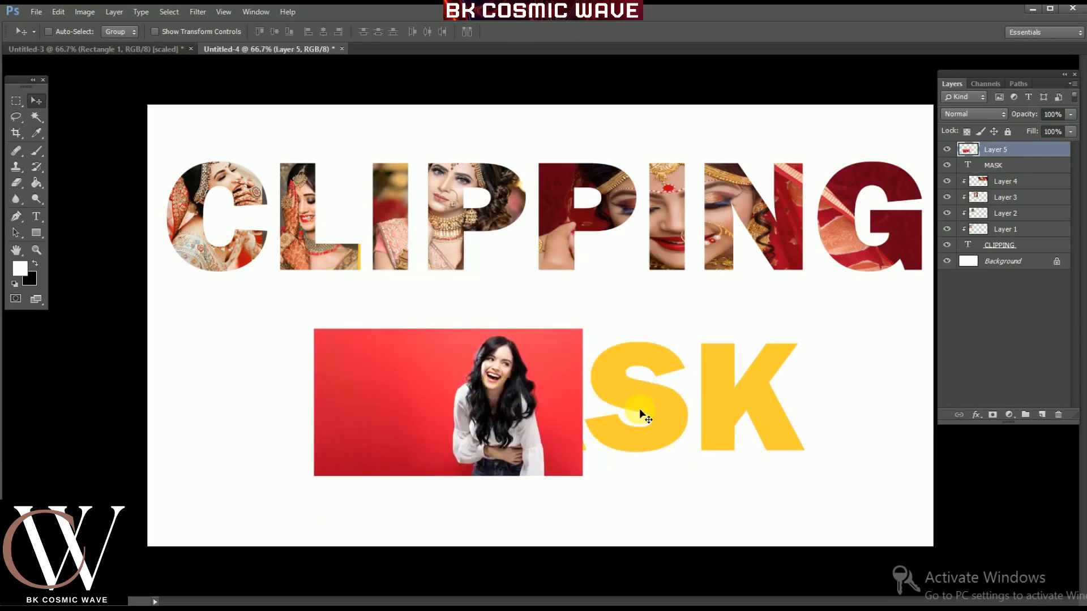
# Step: Stretch the red-background photo horizontally across the word MASK and clip it to the MASK text with a clipping mask
pyautogui.hotkey('ctrl', 't')
pyautogui.moveTo(583, 403); pyautogui.dragTo(820, 405)
pyautogui.press('Return')
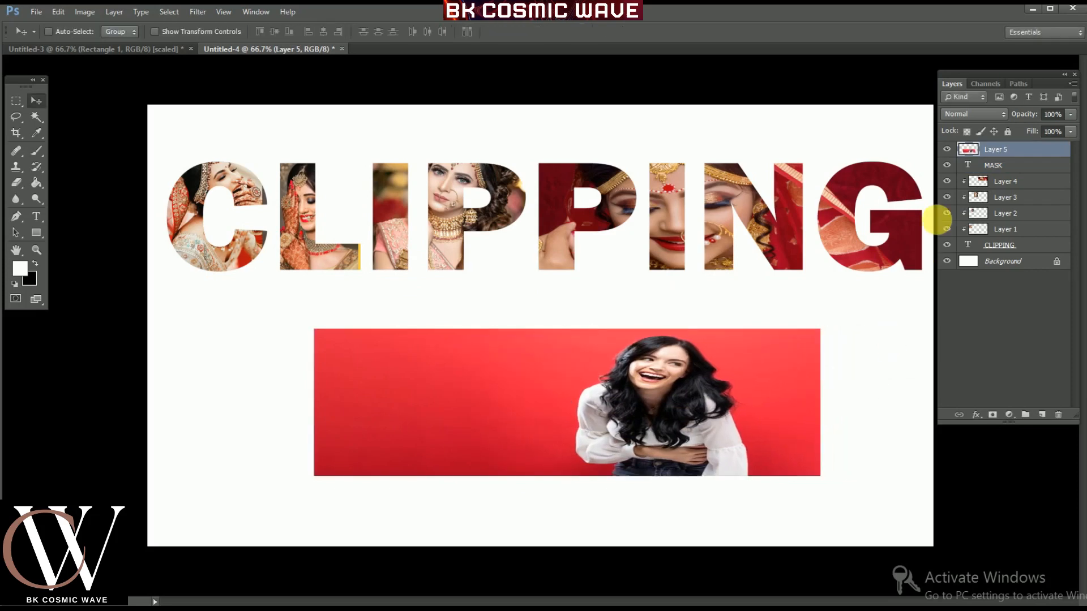
pyautogui.rightClick(1007, 153)
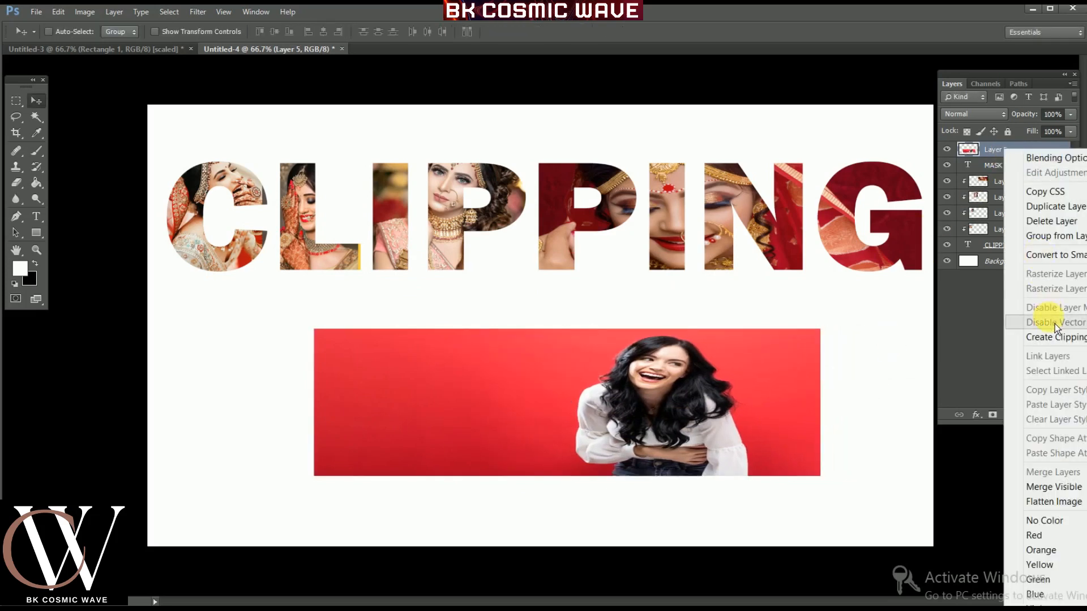
pyautogui.click(1051, 338)
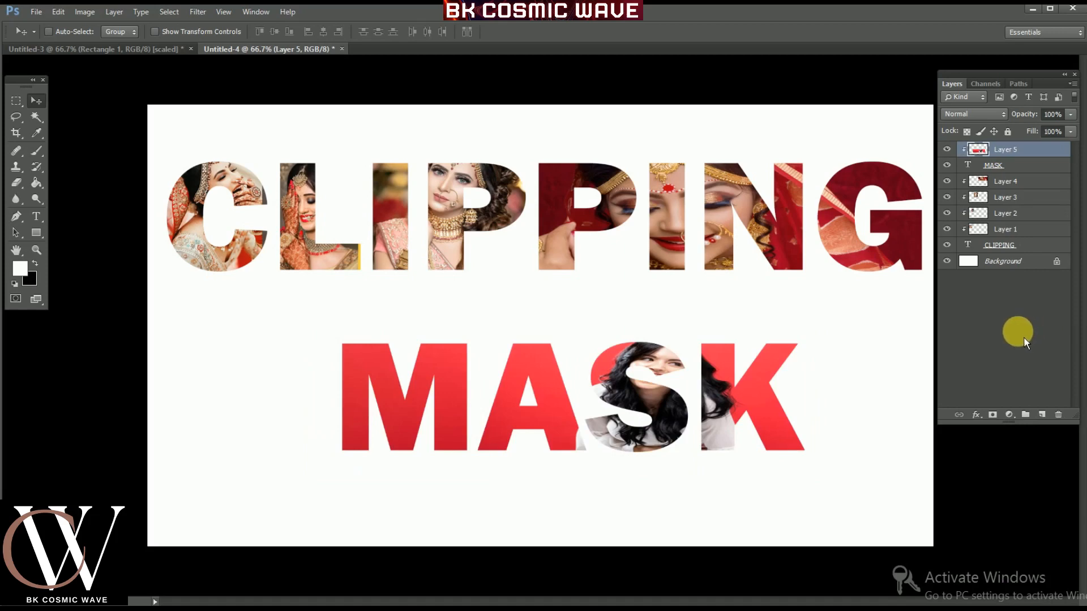
# Step: Undo the MASK photo fill and remove the red-background photo from the document
pyautogui.hotkey('ctrl', 'alt', 'g')
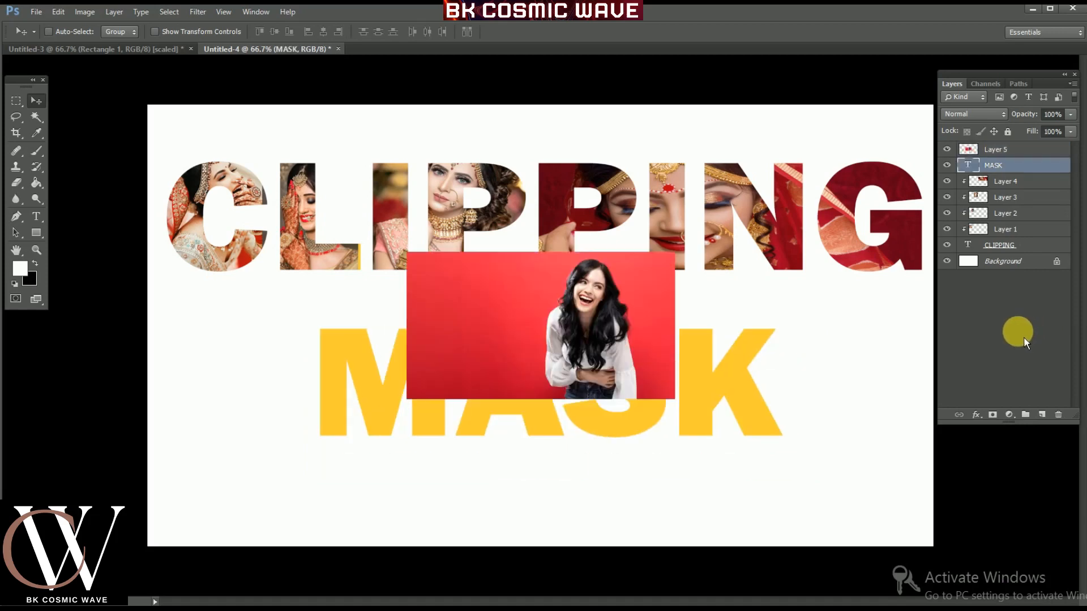
pyautogui.hotkey('ctrl', 'z')
pyautogui.press('Delete')
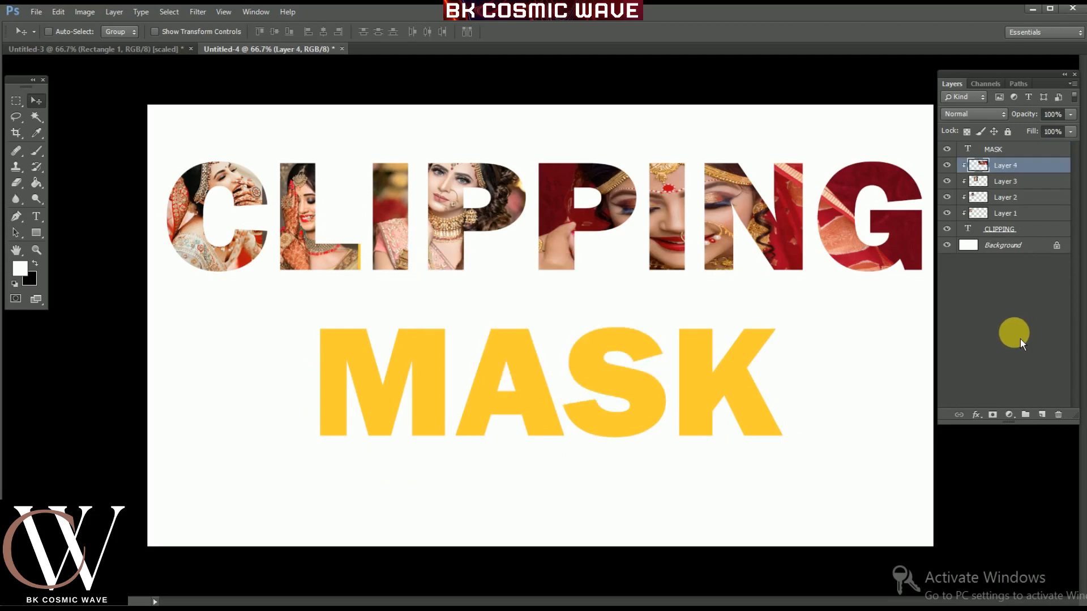
# Step: Open Indian Bride4.jpg again and copy the whole photo into the text document
pyautogui.hotkey('ctrl', 'o')
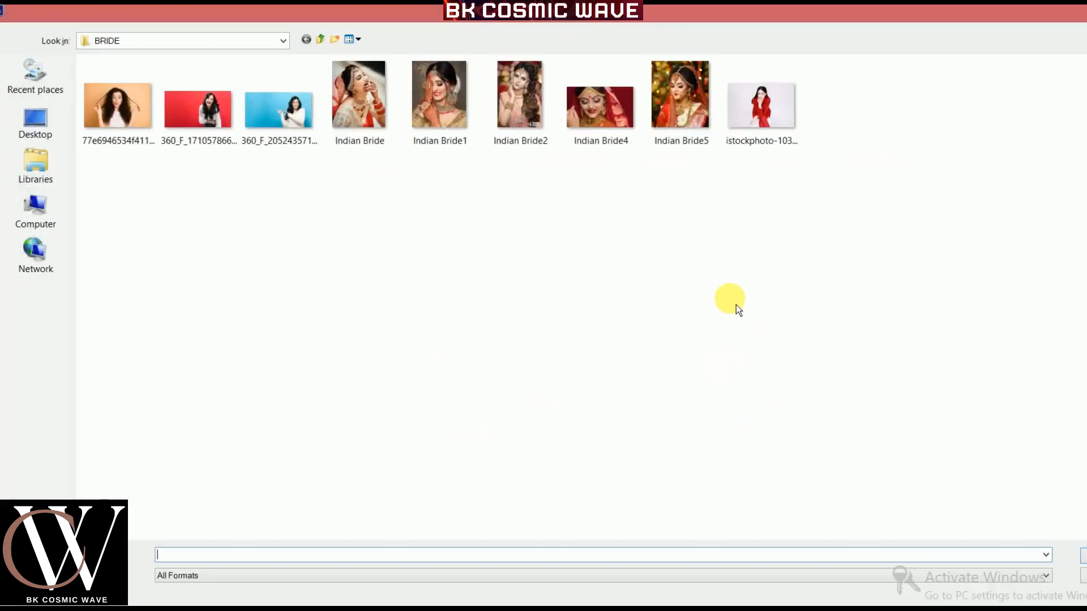
pyautogui.doubleClick(598, 108)
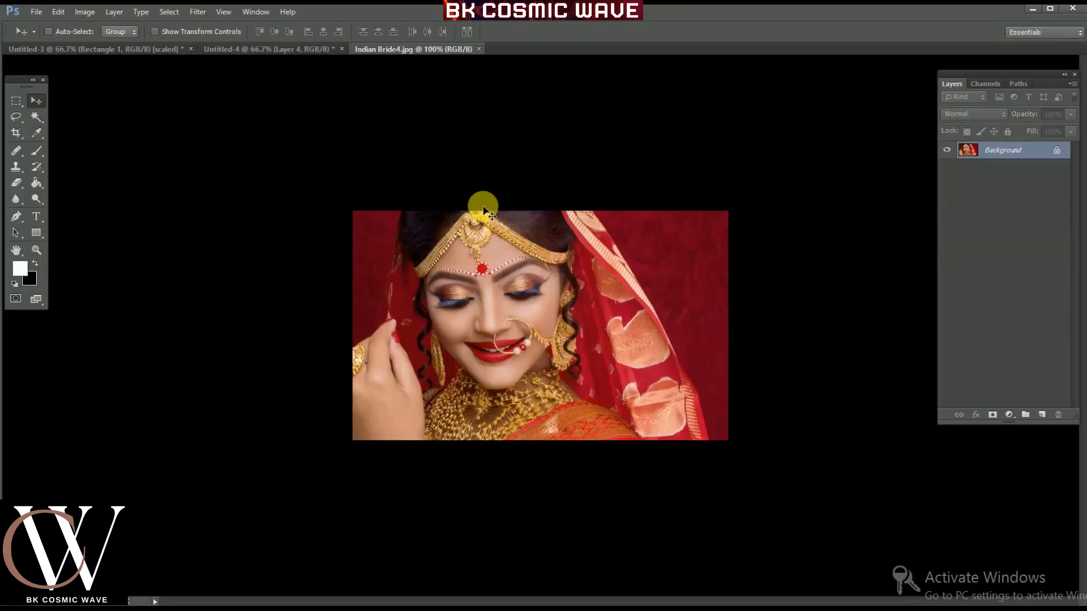
pyautogui.hotkey('ctrl', 'a')
pyautogui.hotkey('ctrl', 'w')
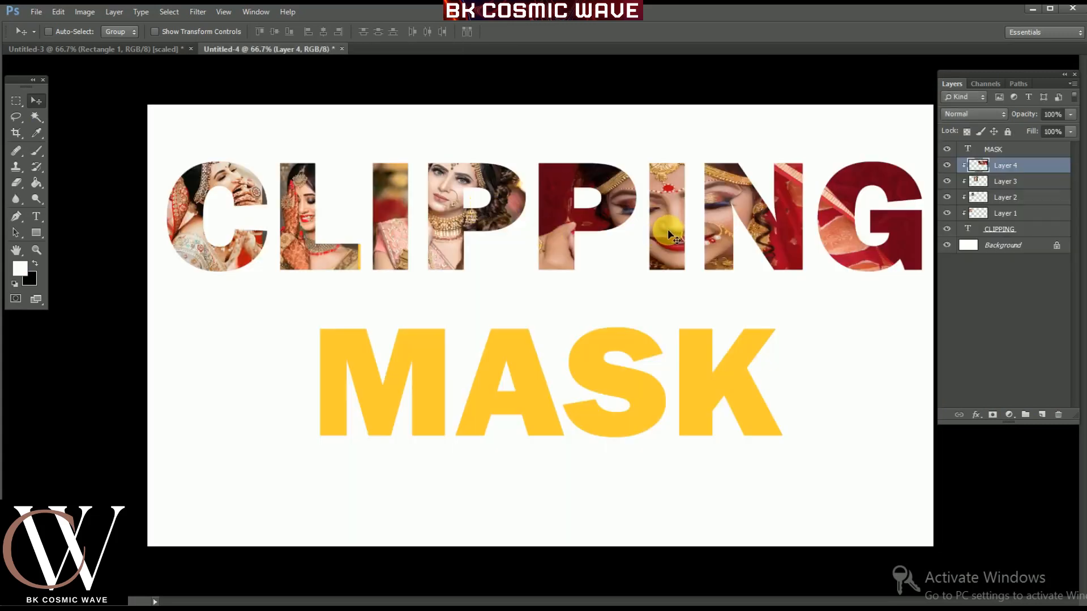
pyautogui.hotkey('ctrl', 'v')
# Step: Move the pasted bride photo above the MASK text layer and position it over the letters M and A
pyautogui.moveTo(586, 272); pyautogui.dragTo(555, 318)
pyautogui.moveTo(999, 154); pyautogui.dragTo(992, 175)
pyautogui.moveTo(492, 387); pyautogui.dragTo(461, 384)
pyautogui.rightClick(492, 366)
pyautogui.click(538, 373)
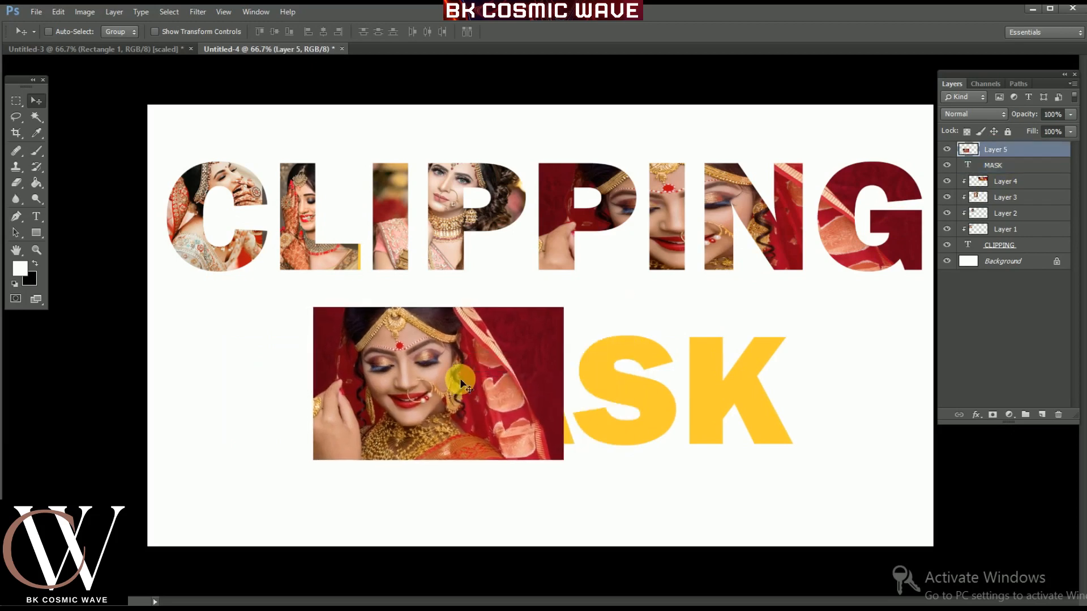
# Step: Stretch the bride photo horizontally across the word MASK and clip it to the MASK text with a clipping mask
pyautogui.hotkey('ctrl', 't')
pyautogui.moveTo(563, 384); pyautogui.dragTo(792, 381)
pyautogui.press('Return')
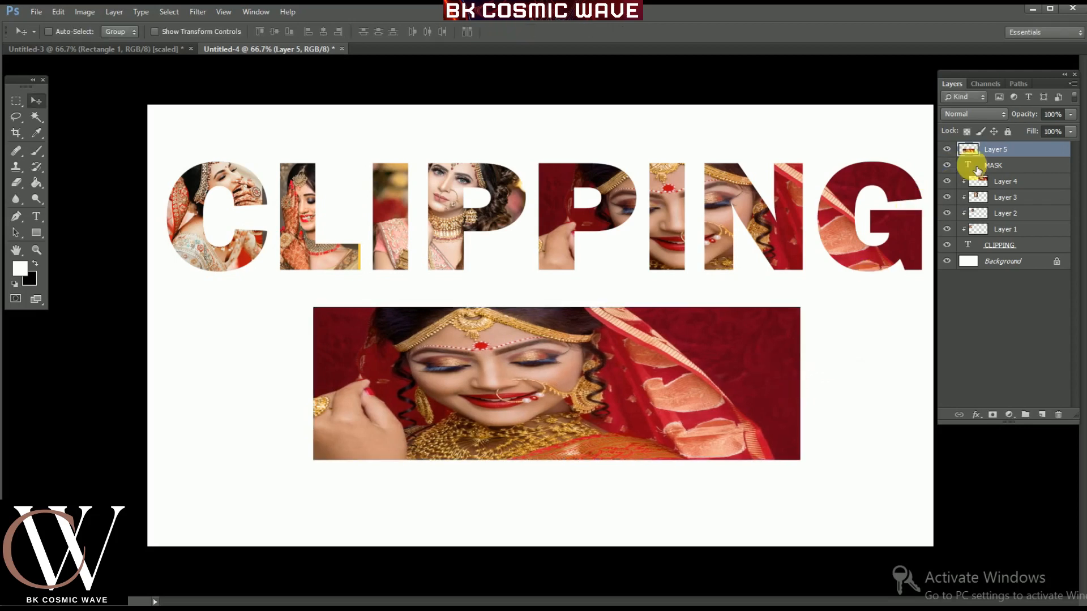
pyautogui.rightClick(994, 152)
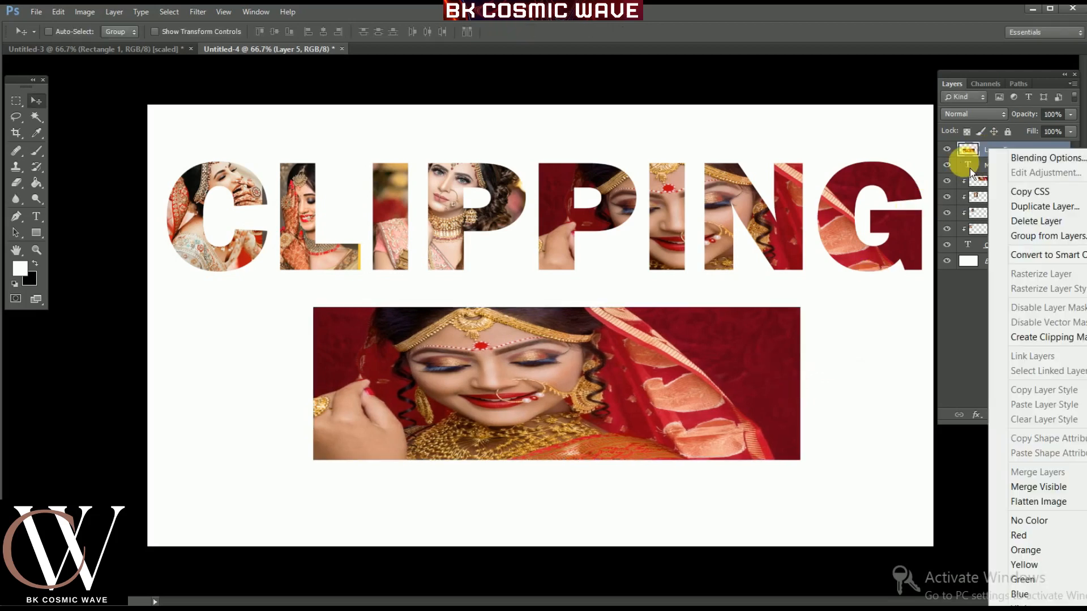
pyautogui.click(1050, 340)
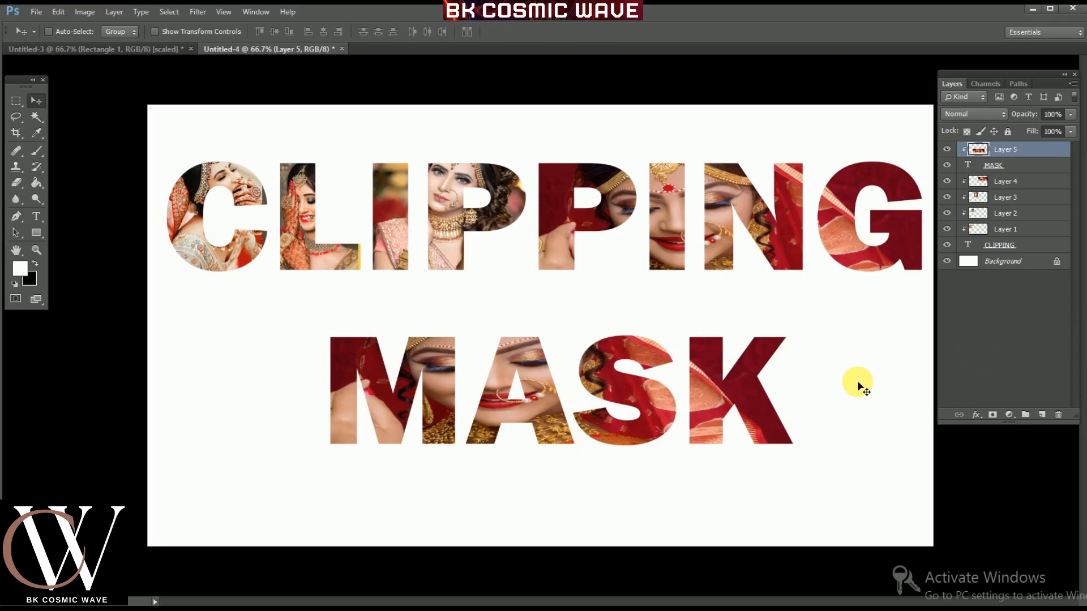